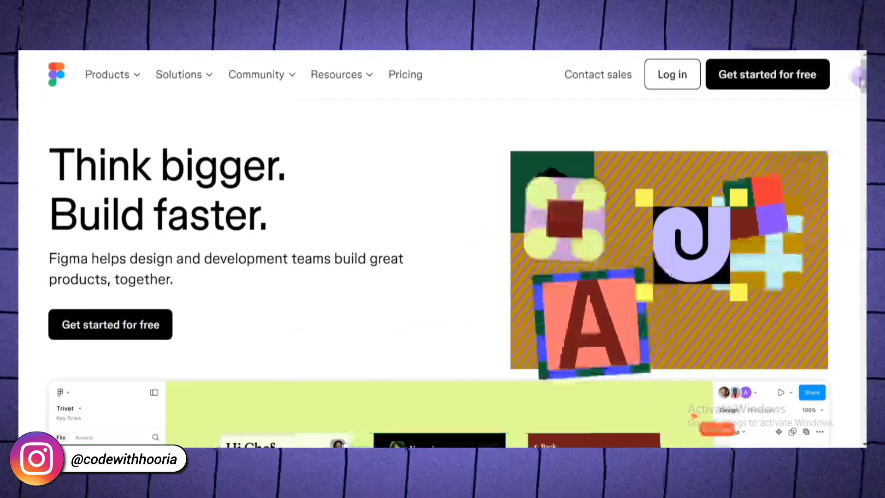
Narrow the 'website template' Community results to Files + templates, then to Free only
scroll(861, 91, down, 2)
scroll(861, 91, down, 6)
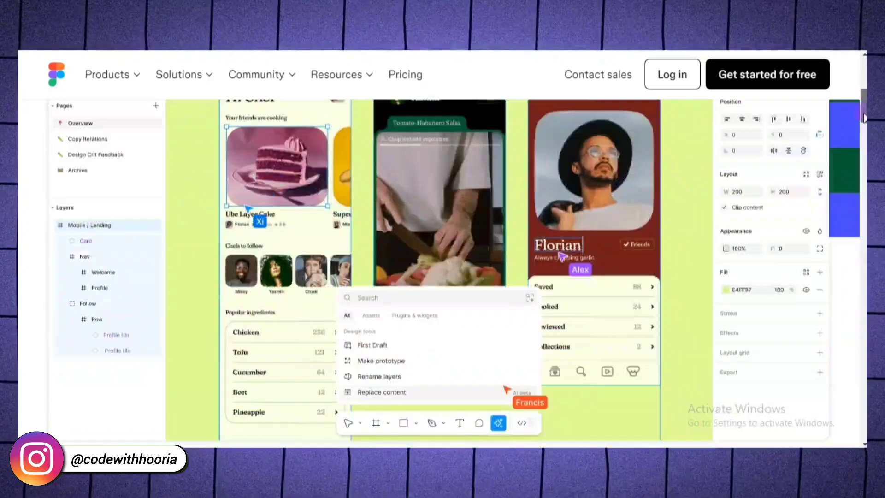
scroll(865, 132, down, 10)
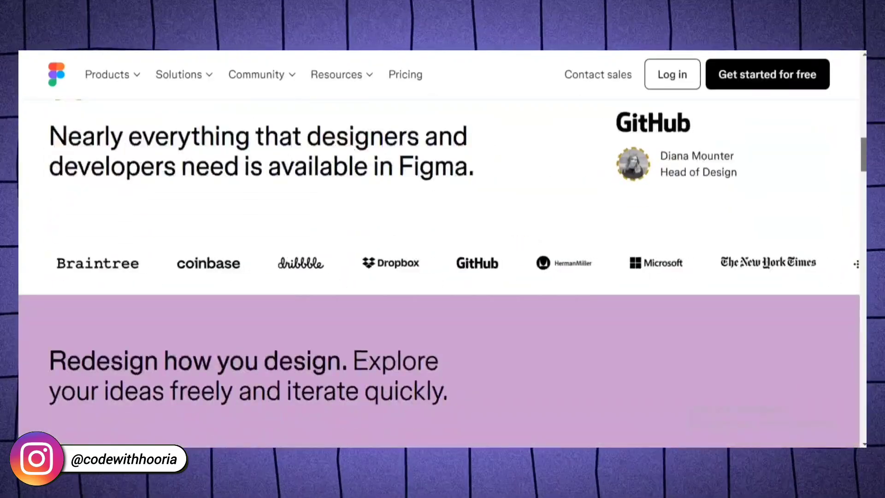
scroll(442, 277, down, 12)
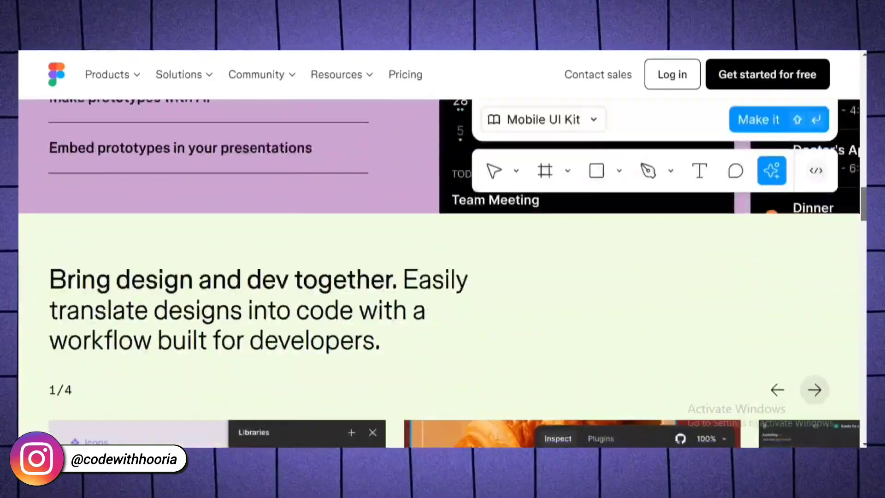
scroll(442, 276, down, 15)
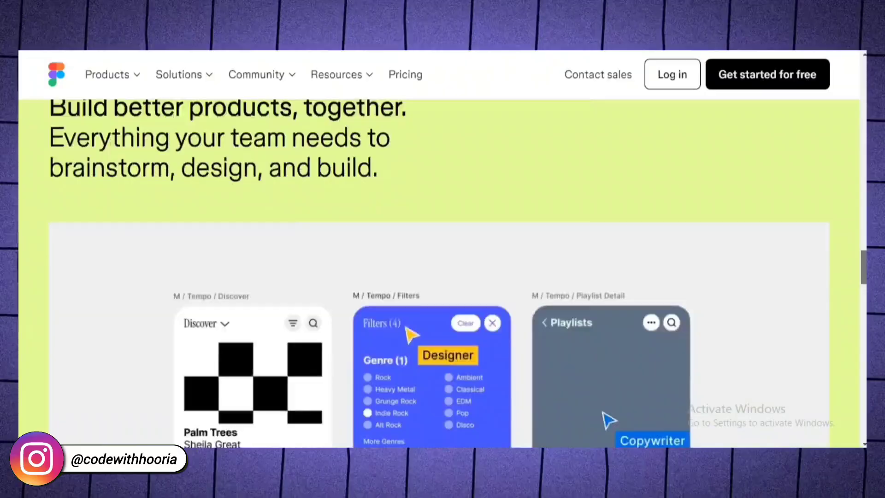
scroll(442, 277, down, 20)
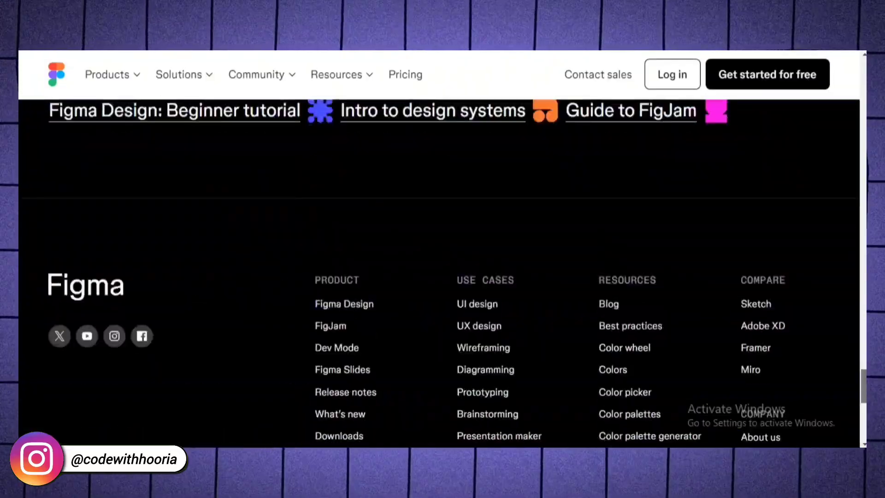
scroll(442, 277, down, 6)
scroll(443, 277, up, 9)
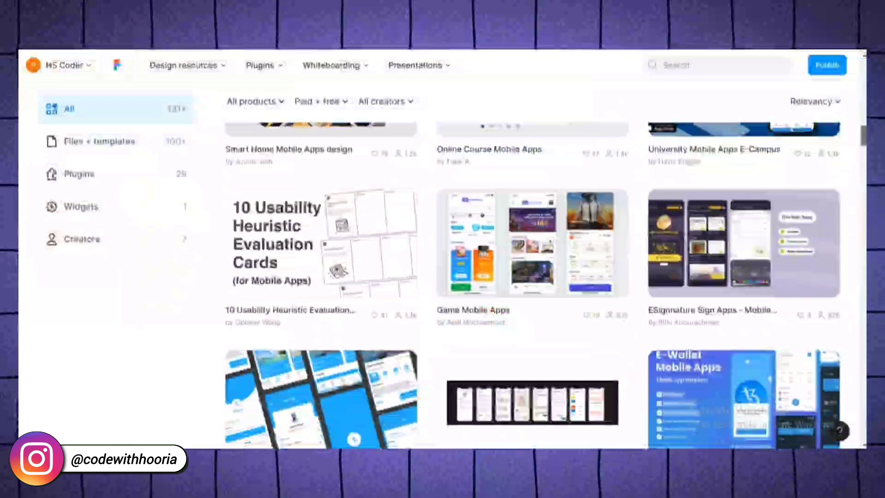
scroll(532, 276, down, 20)
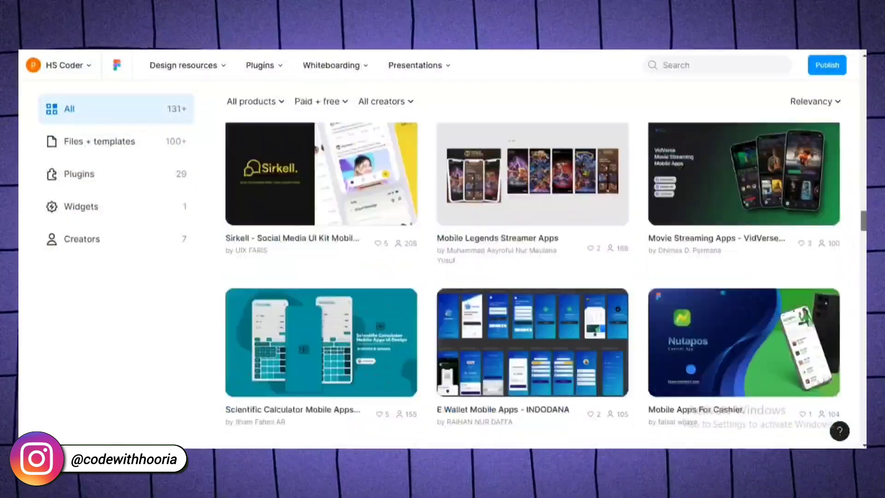
scroll(532, 276, down, 3)
scroll(533, 277, up, 20)
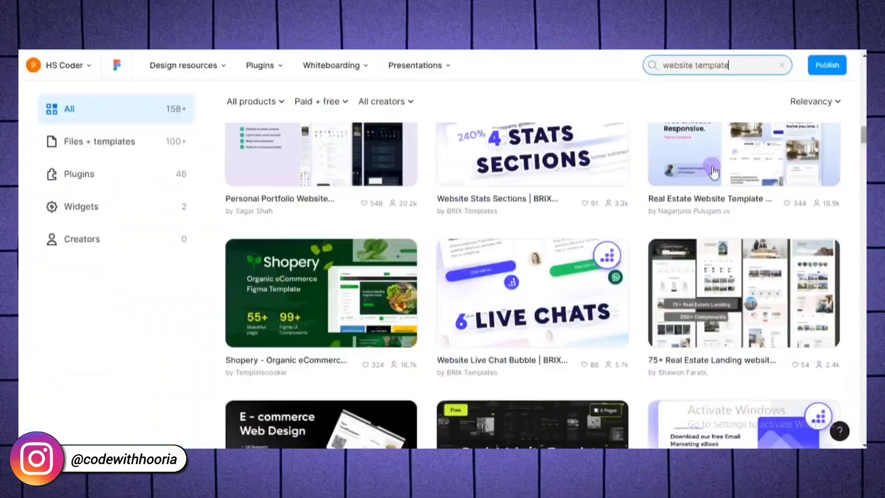
click(101, 142)
click(321, 101)
click(329, 163)
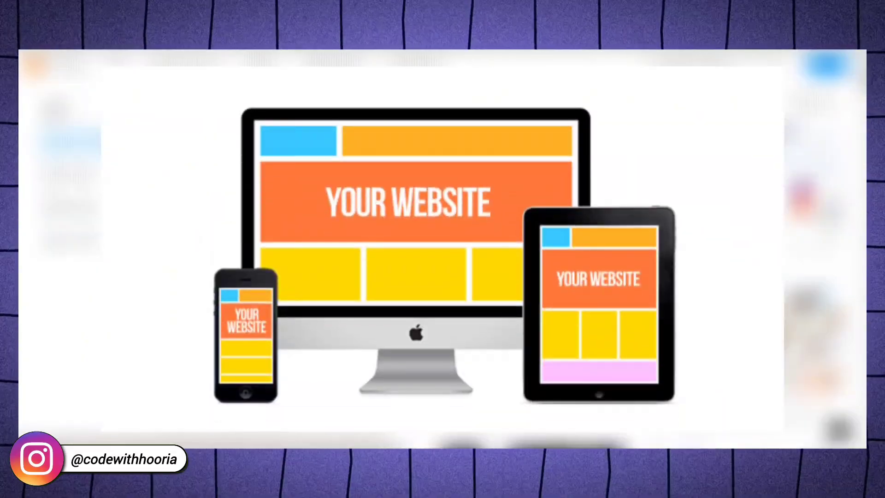
scroll(863, 144, down, 12)
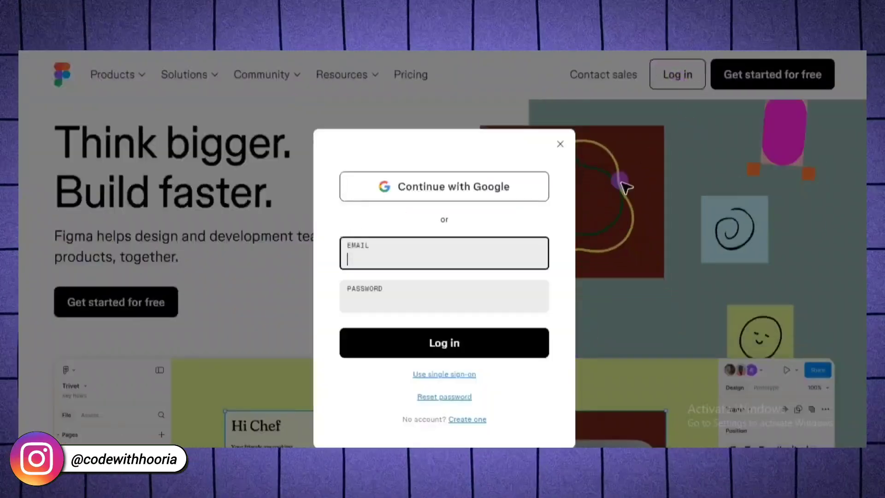
Log in from the homepage dialog and start a New design file from Recents
click(500, 415)
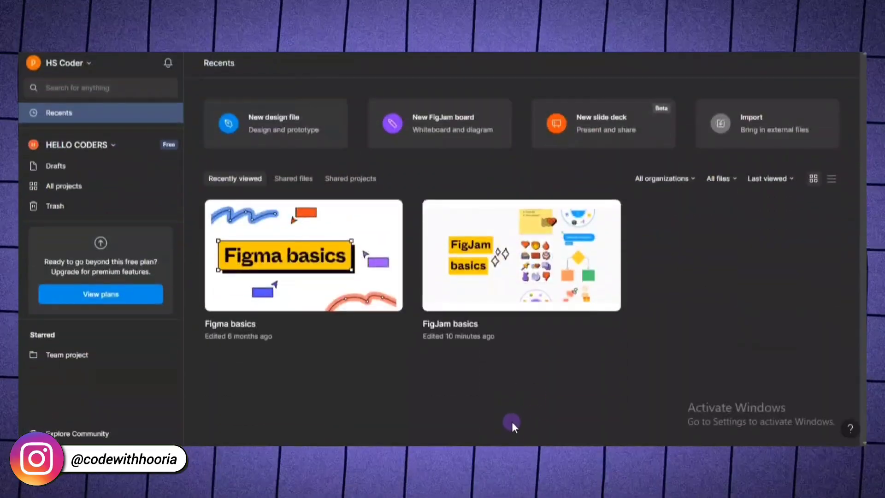
click(296, 122)
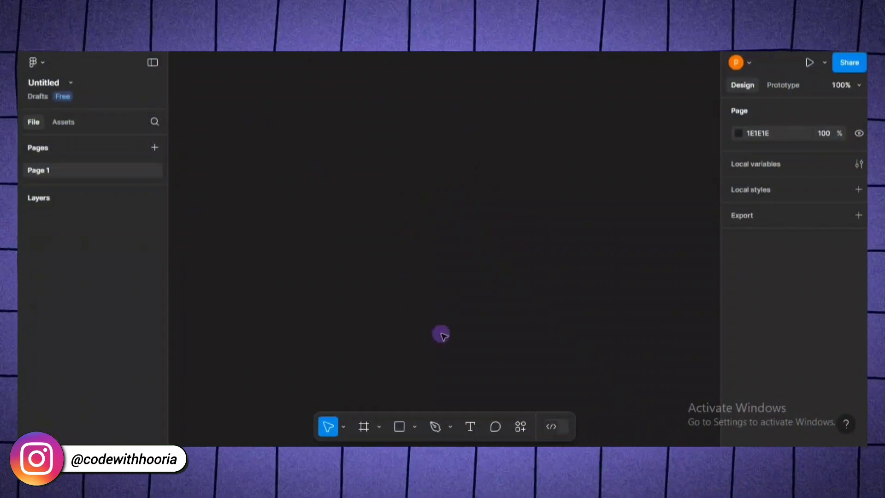
Add a 393 × 852 iPhone 16 frame from the Frame tool's Phone presets
key(f)
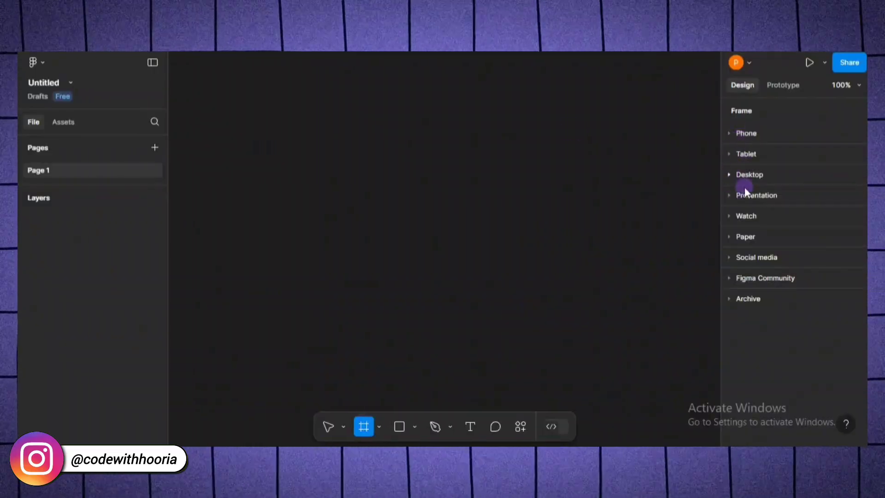
click(737, 135)
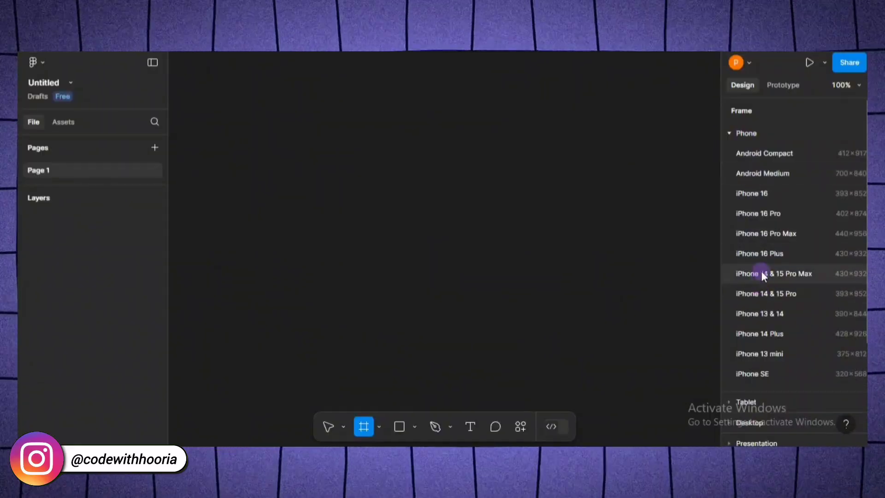
click(752, 196)
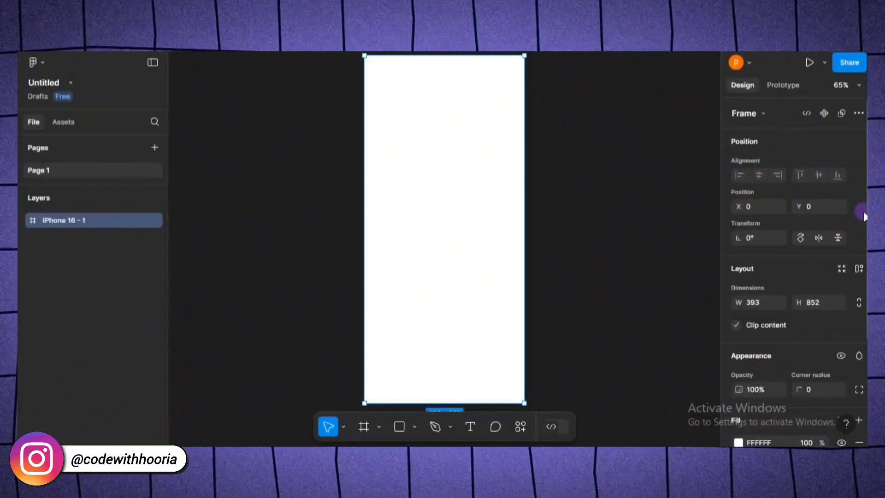
Draw a 393×66 rectangle across the top of the frame and give it a purple fill
drag(863, 215, 862, 330)
click(399, 427)
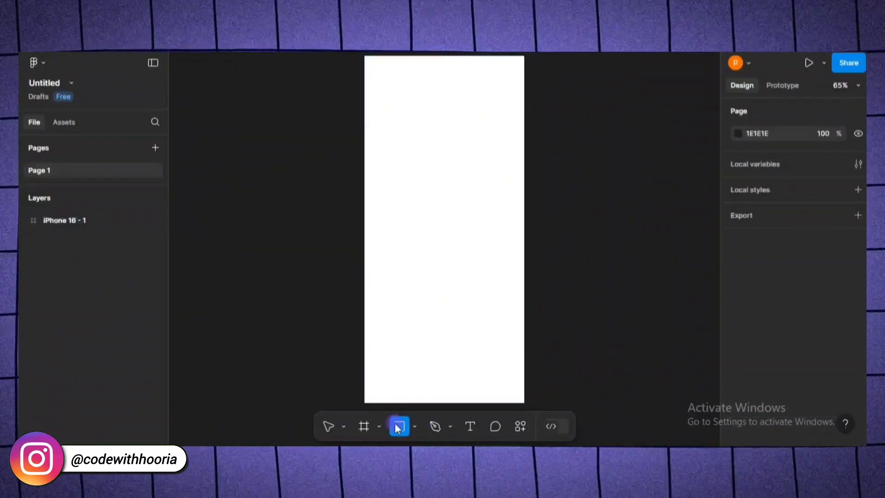
click(416, 427)
click(423, 305)
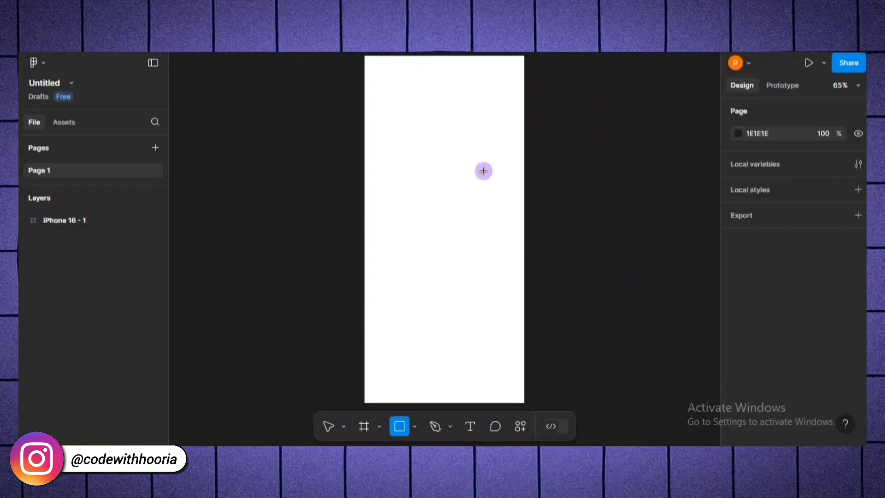
drag(365, 56, 523, 83)
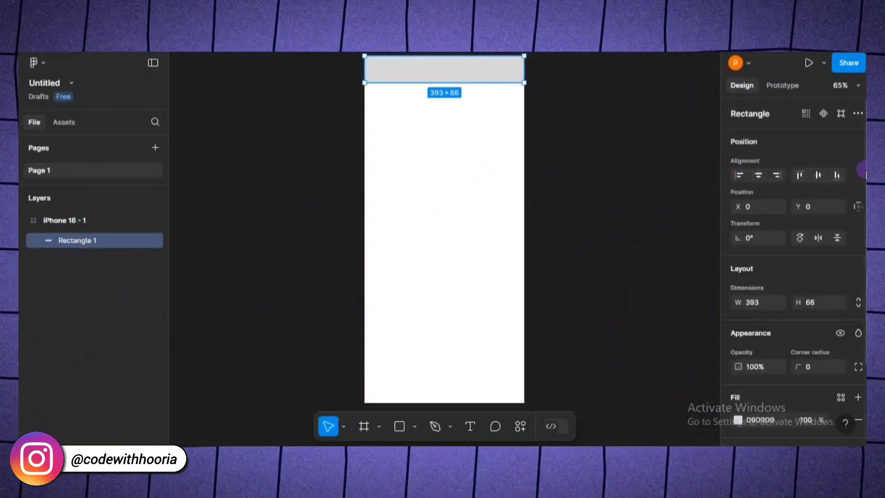
scroll(784, 276, down, 3)
click(738, 322)
click(652, 251)
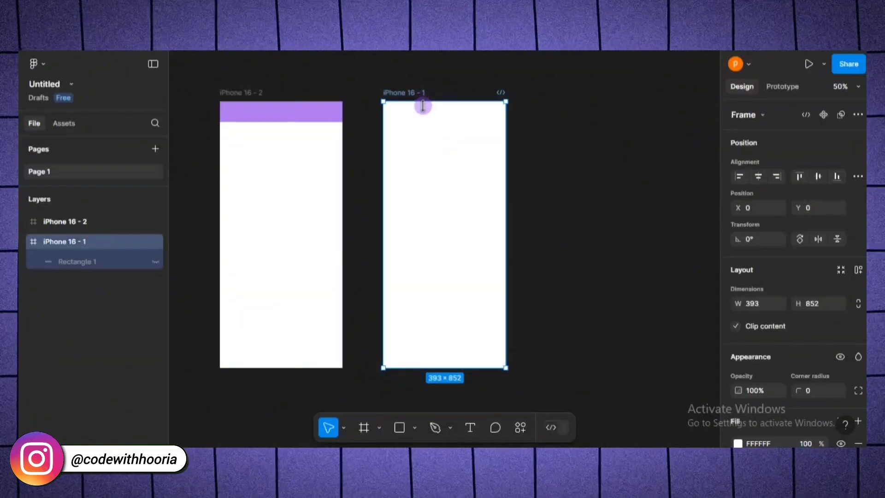
Add a WELCOME BACK! text box in iPhone 16 - 1 set to Poppins Bold, size 24
click(470, 428)
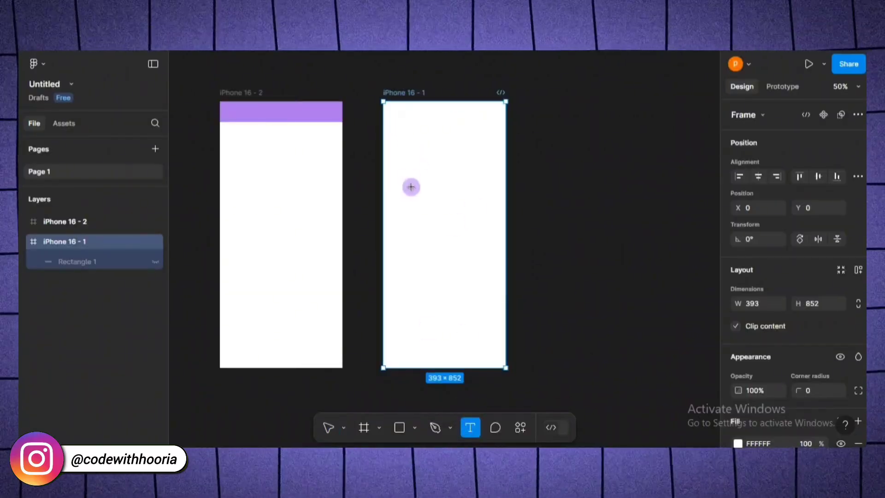
click(413, 201)
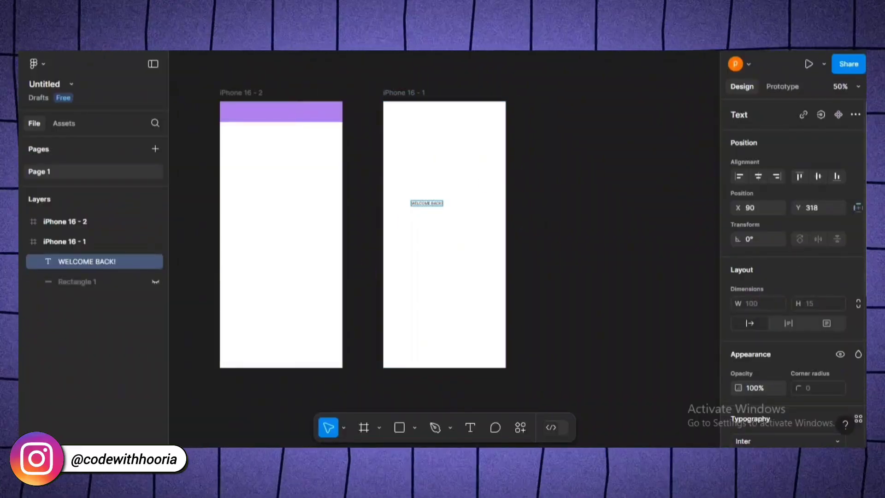
scroll(795, 150, down, 5)
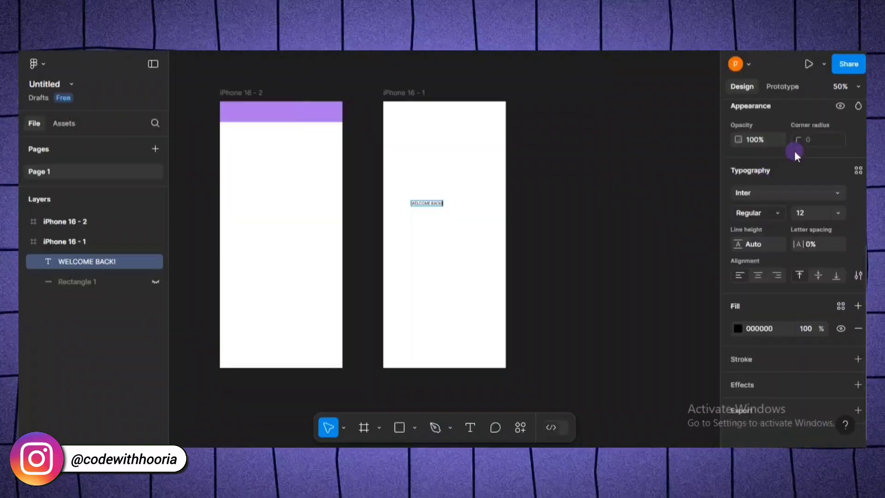
click(810, 195)
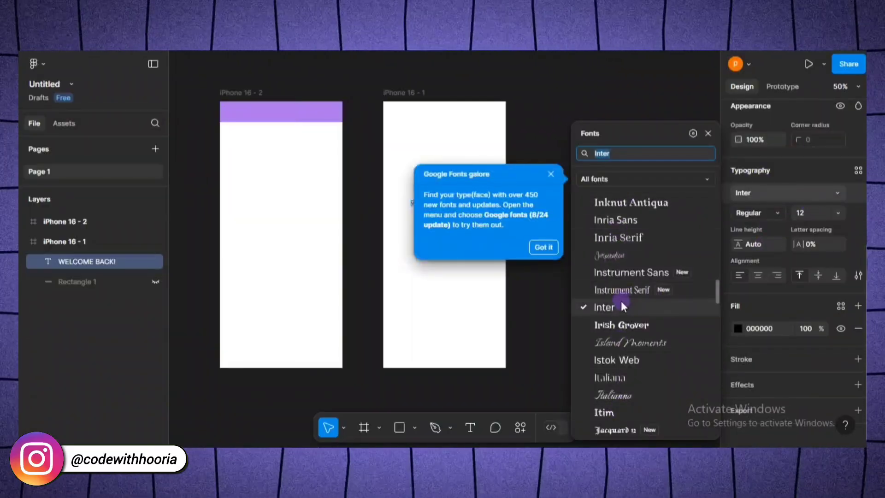
text(popp)
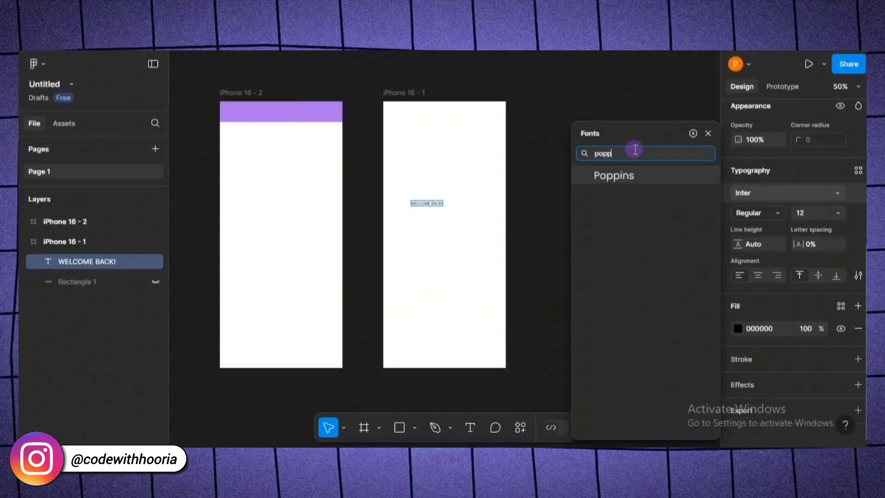
click(609, 184)
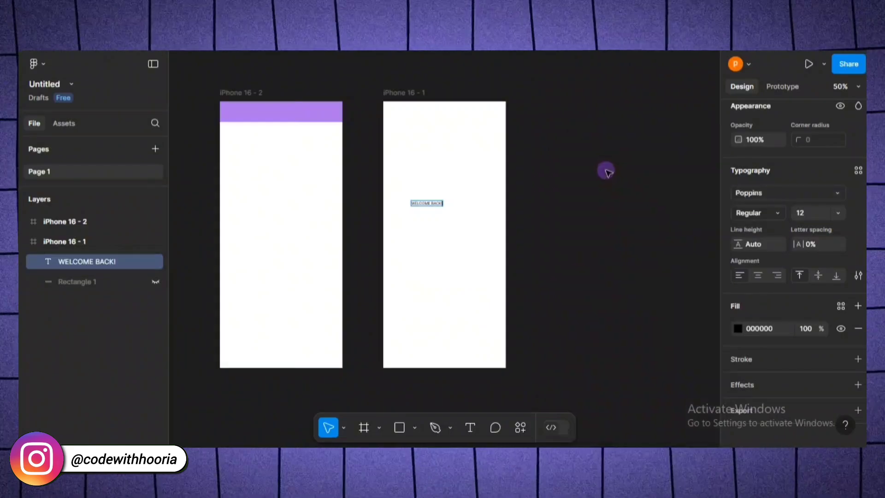
click(782, 214)
click(775, 234)
click(813, 212)
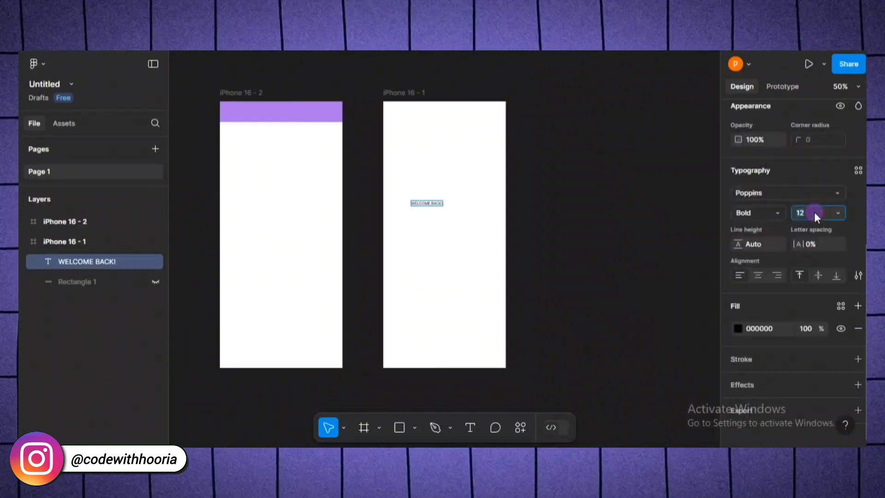
text(24)
key(Return)
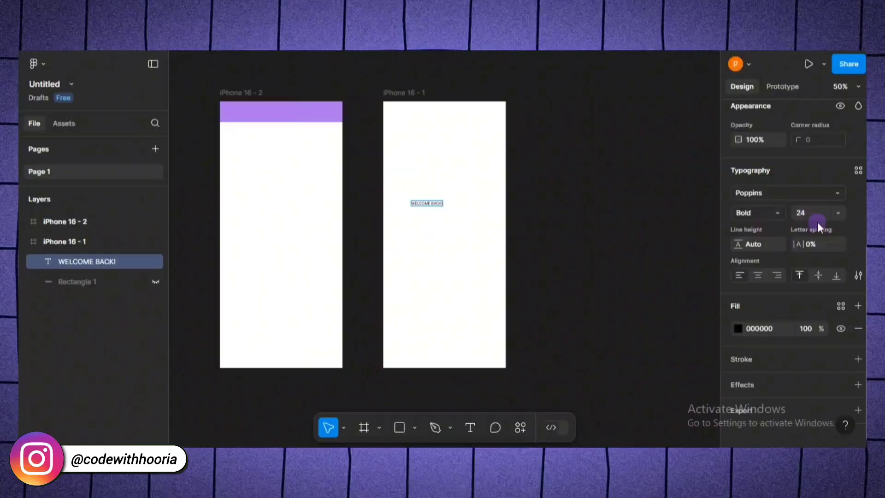
Confirm the heading at size 24 and colour it red (C95050)
click(525, 239)
click(427, 203)
click(838, 218)
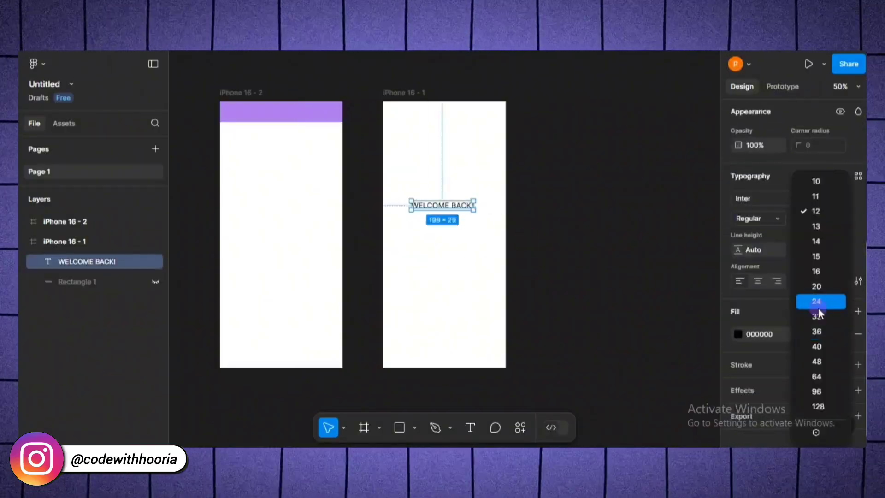
click(820, 300)
click(739, 334)
click(659, 166)
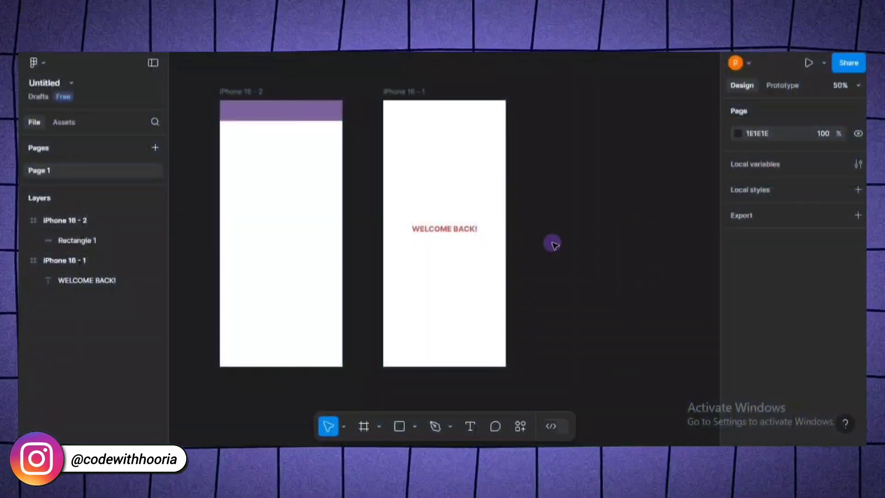
Lighten the header bar's purple and switch its fill to a linear gradient
click(269, 115)
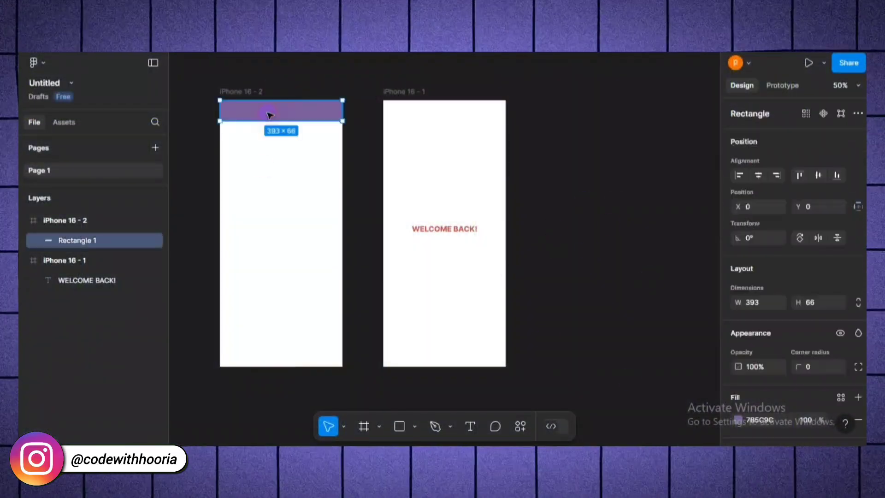
scroll(865, 173, down, 3)
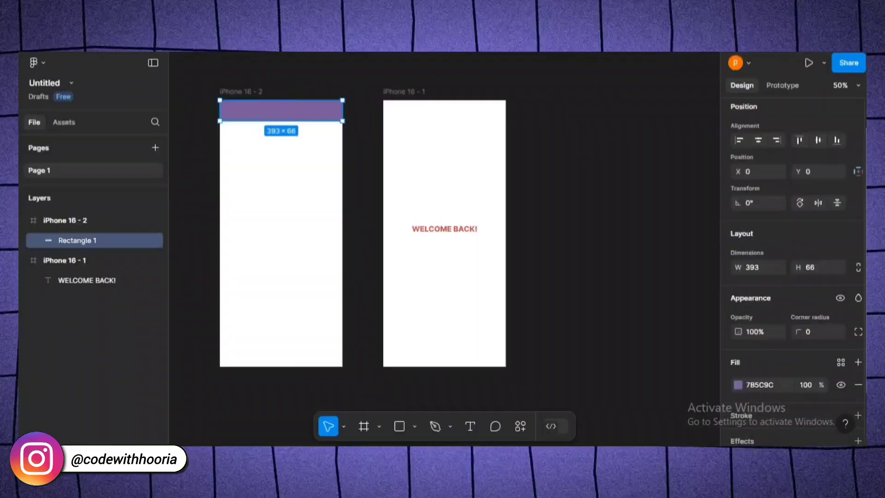
click(738, 322)
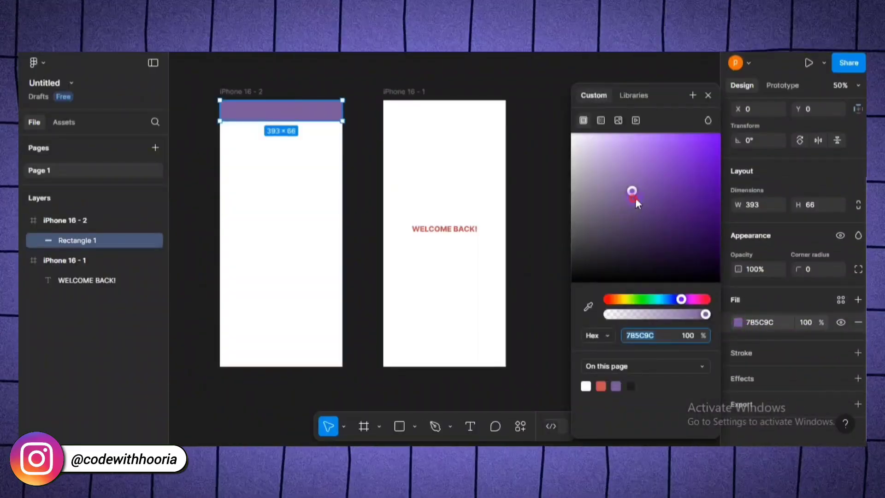
drag(635, 200, 630, 176)
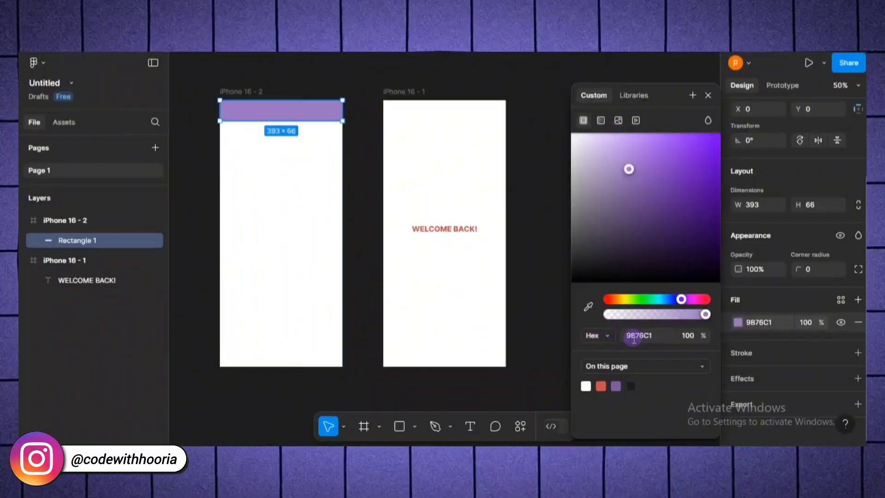
click(600, 121)
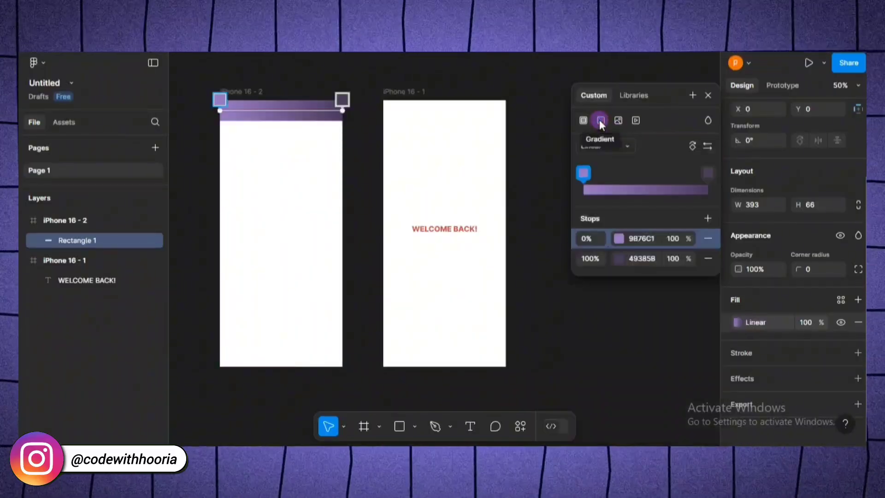
click(626, 147)
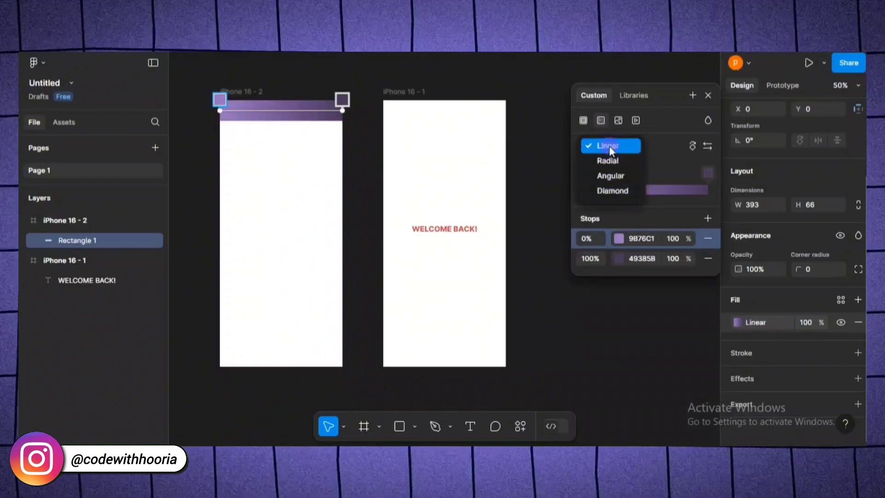
click(662, 154)
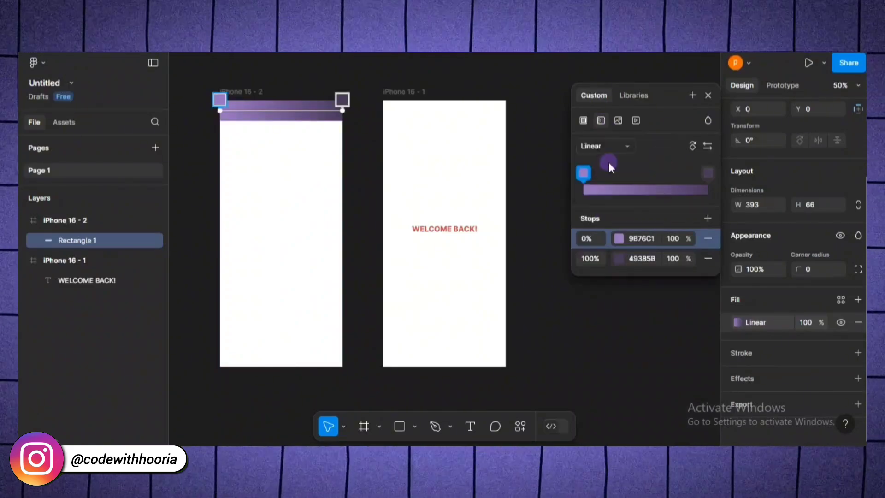
Add a middle gradient stop at 38% coloured a lighter purple
drag(600, 190, 631, 186)
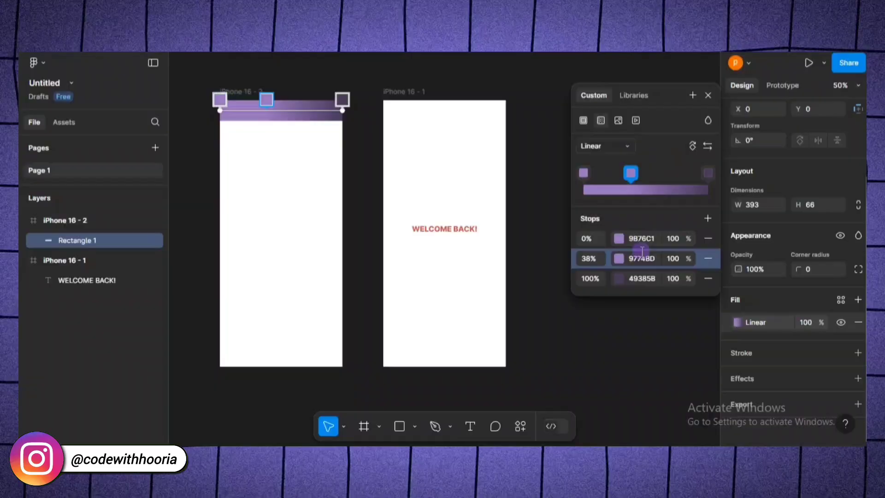
click(618, 258)
click(446, 161)
drag(450, 162, 482, 162)
click(590, 279)
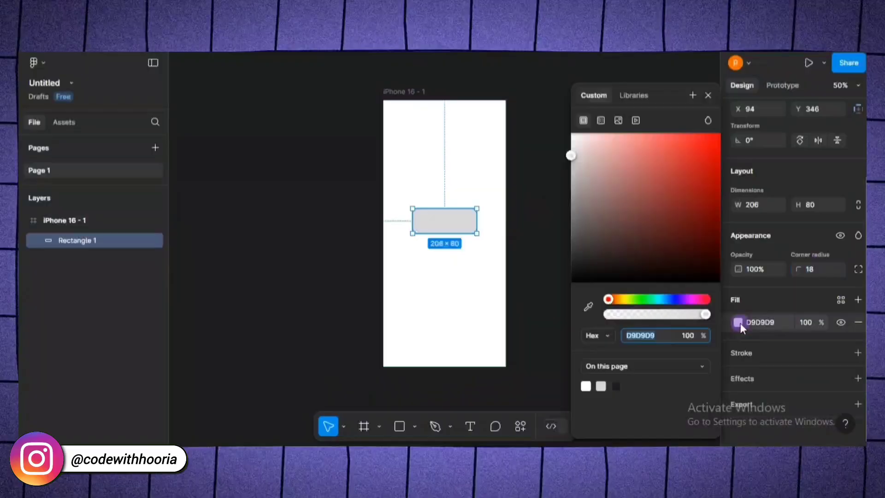
Fill the button rectangle 752F2F, round its corners to 18, and finish the SIGN IN label
click(661, 219)
click(810, 269)
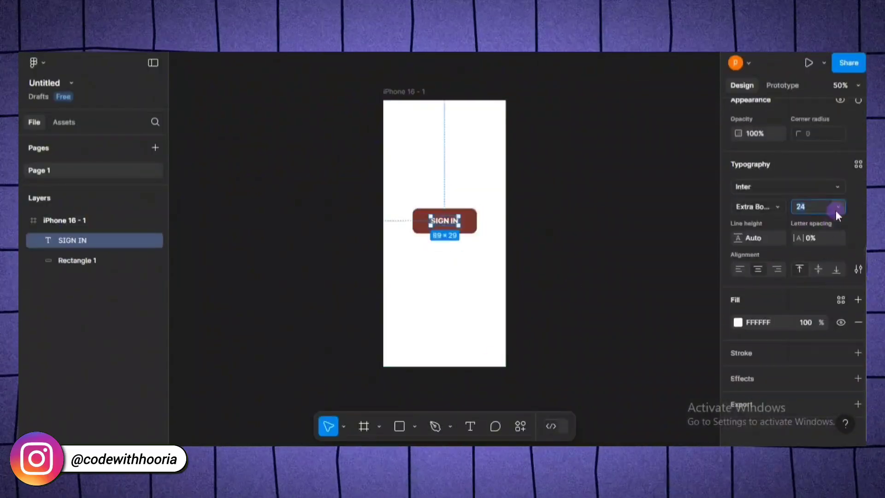
key(Escape)
Group the SIGN IN label with its rectangle and make the group a component
click(451, 222)
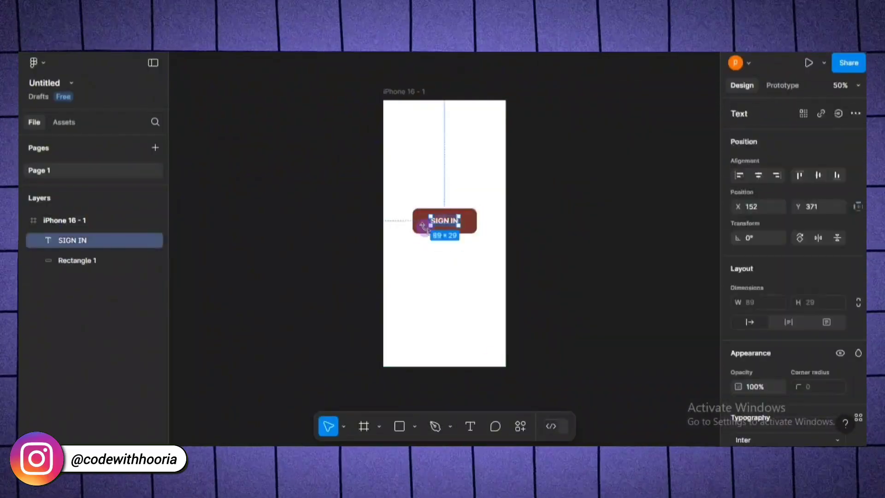
shift+click(417, 229)
right_click(441, 233)
click(467, 227)
right_click(465, 222)
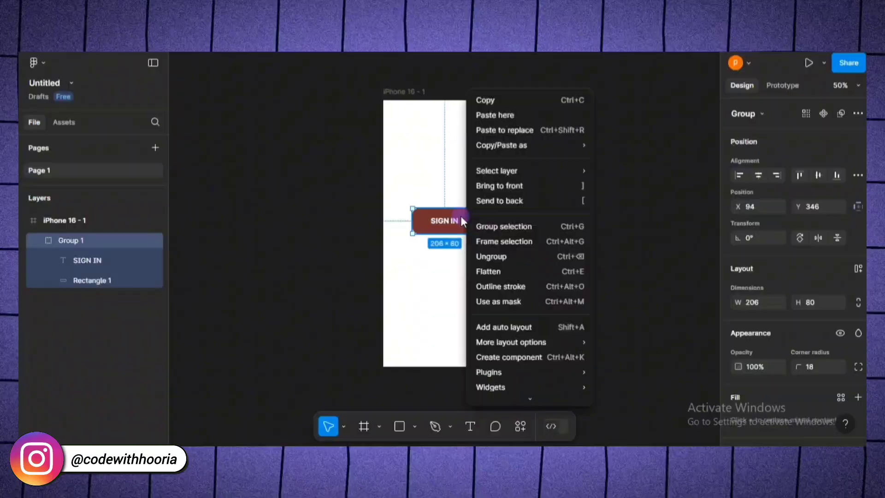
click(495, 354)
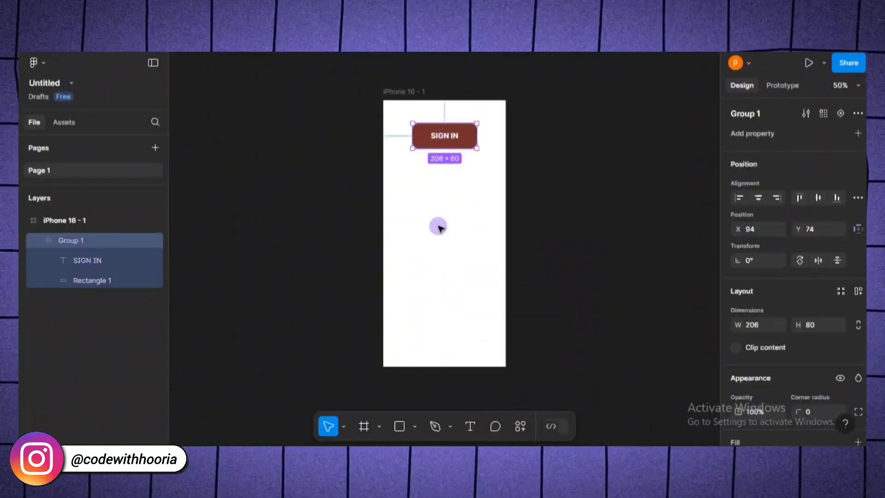
Place a copy of the button component lower in iPhone 16 - 1
click(439, 228)
right_click(434, 137)
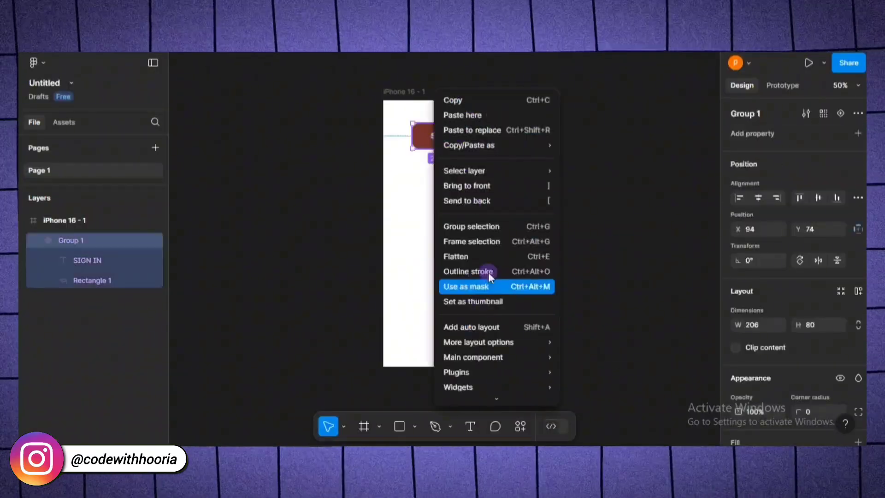
click(432, 269)
drag(466, 123, 447, 253)
click(445, 199)
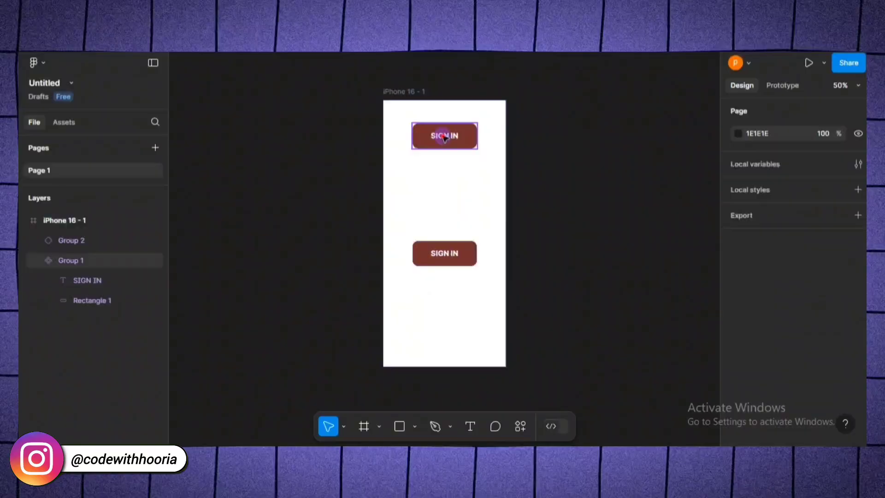
Relabel the top button LOGIN and try a different label fill colour
double_click(445, 136)
text(LOGIN)
key(Escape)
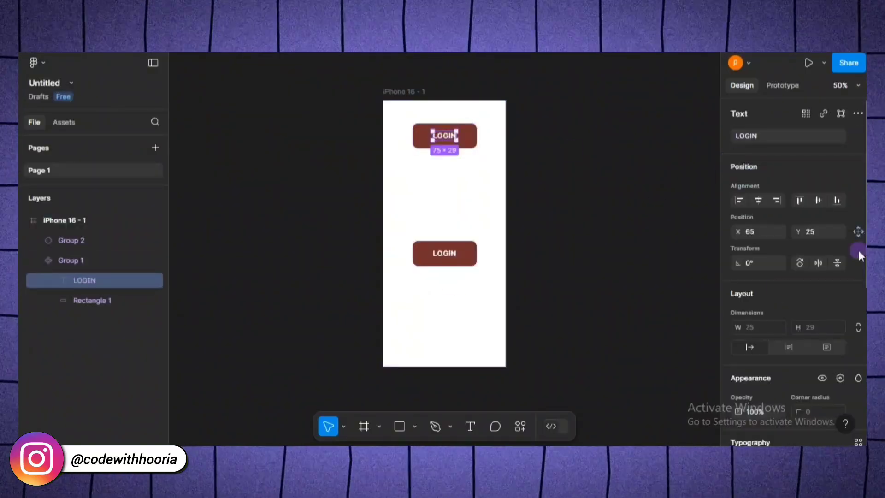
scroll(807, 276, down, 5)
click(738, 410)
click(612, 162)
drag(611, 162, 559, 118)
key(Escape)
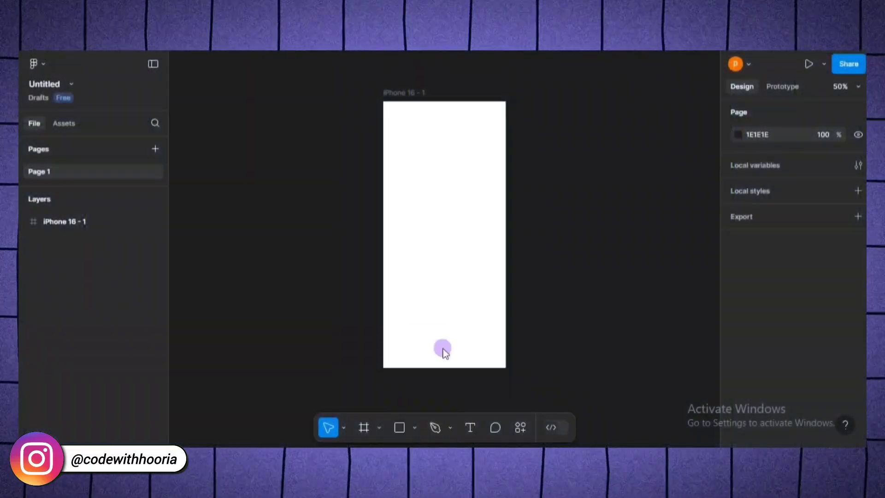
Place the headphone-girl illustration in iPhone 16 - 1 and add a dark red Feather Icons lock
drag(445, 354, 450, 251)
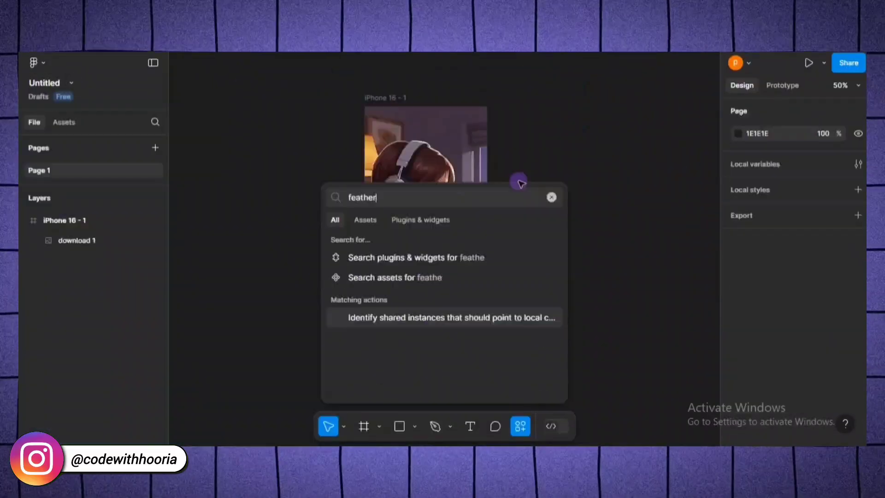
text(icons)
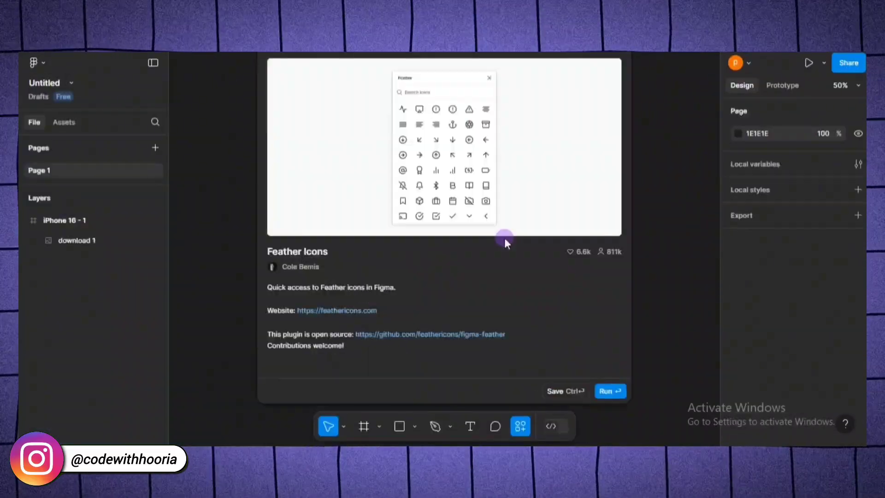
click(608, 389)
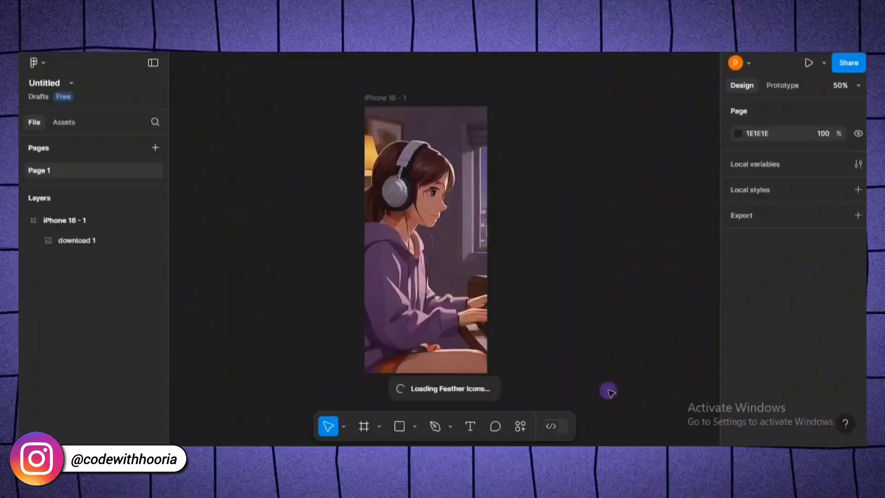
text(lock)
click(356, 187)
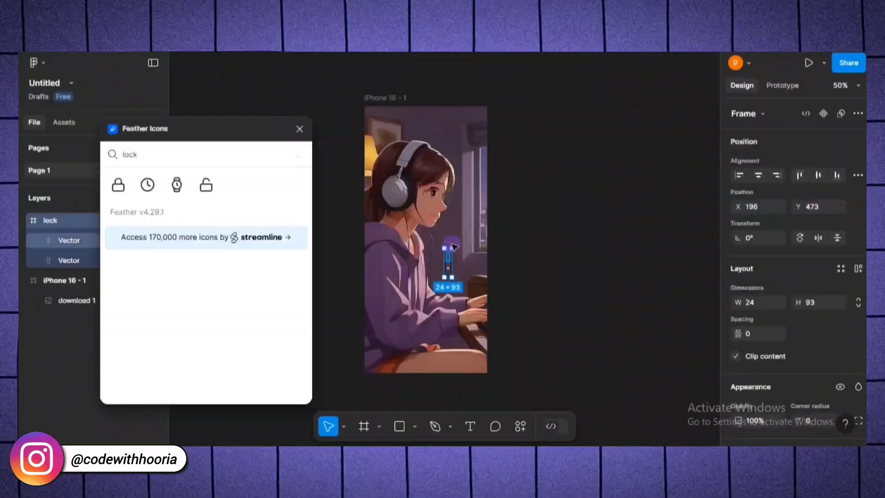
drag(445, 267, 451, 259)
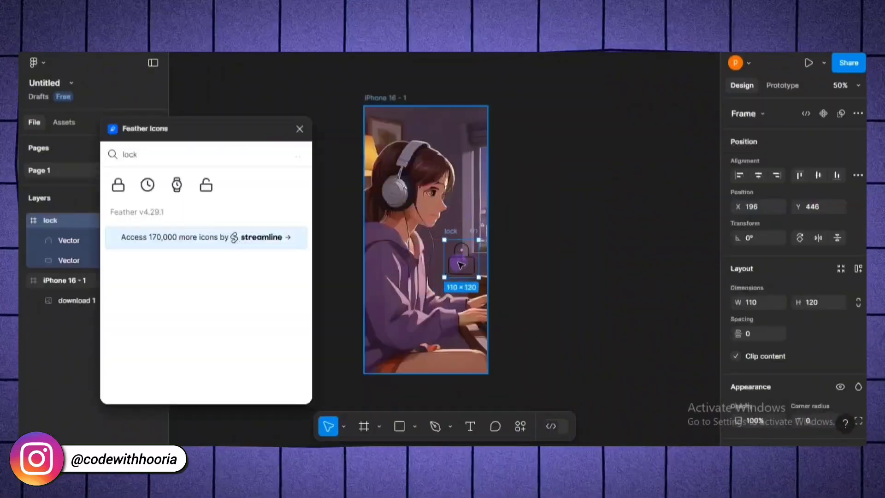
click(738, 367)
click(666, 207)
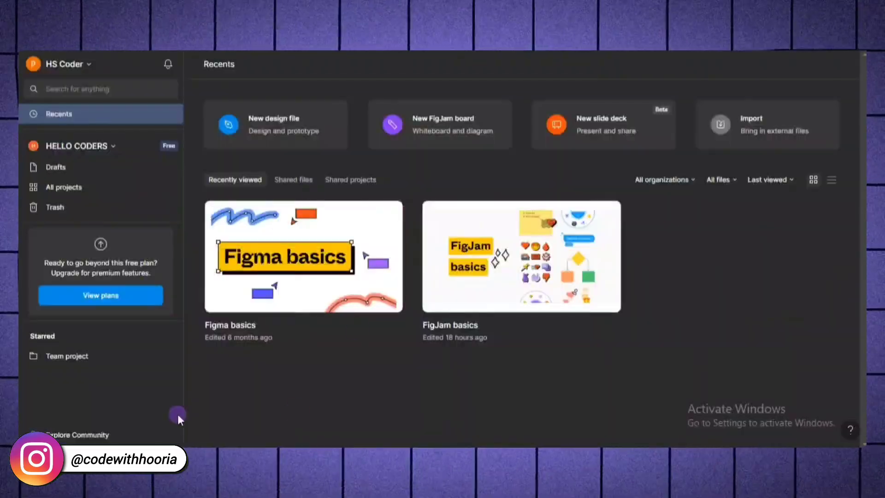
Search Figma Community for 'food app' and browse the results
click(84, 434)
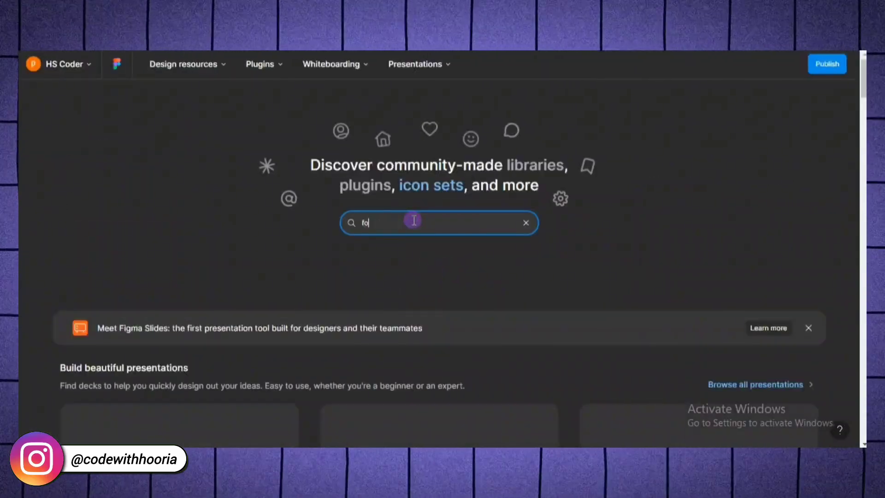
click(414, 221)
text(food app)
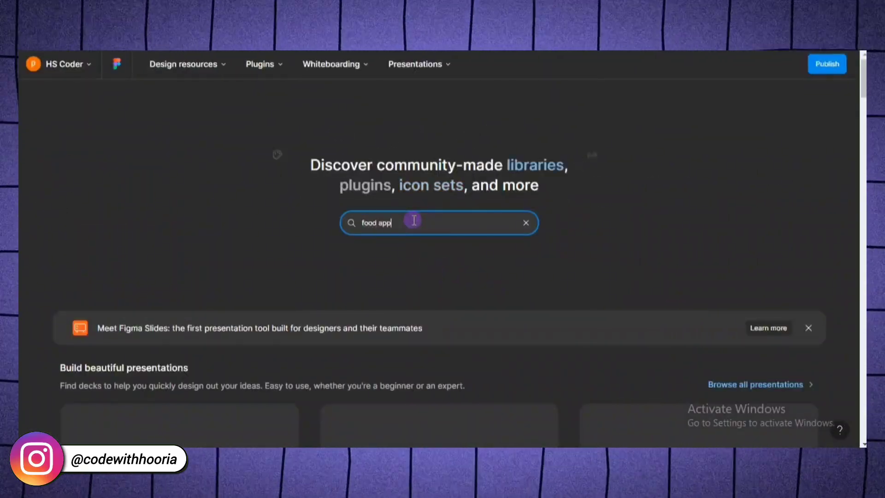
key(Return)
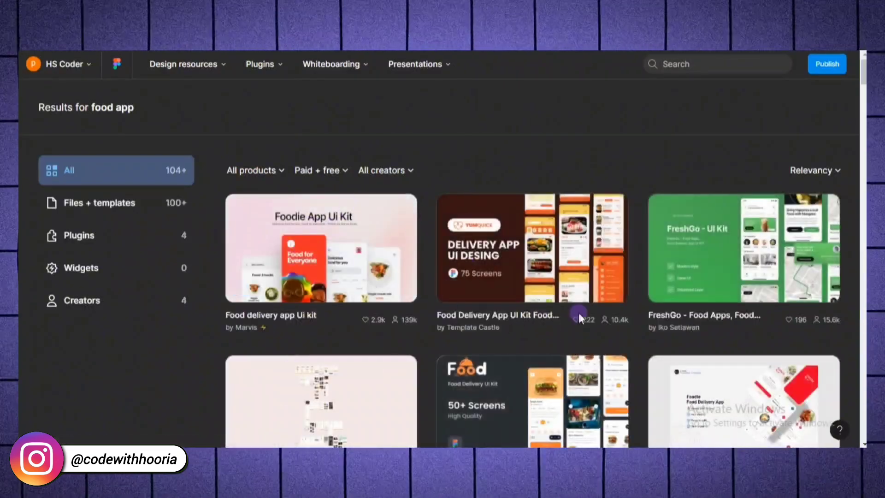
scroll(580, 318, down, 8)
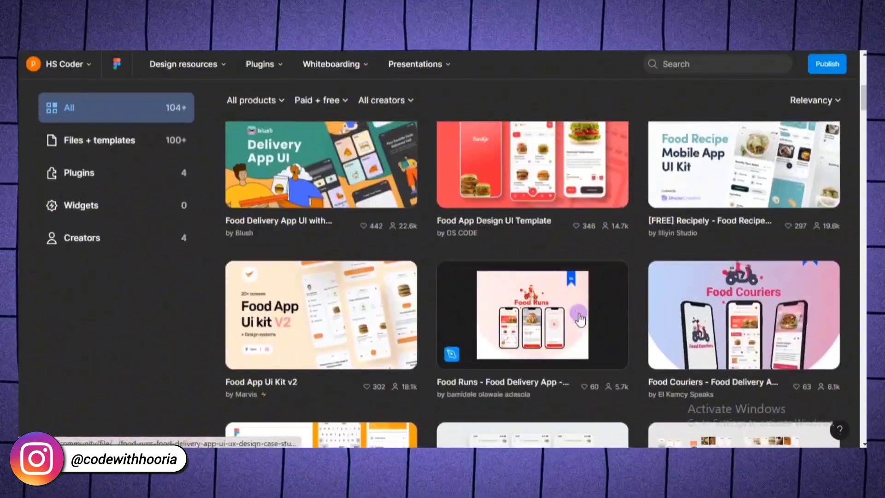
scroll(580, 318, up, 3)
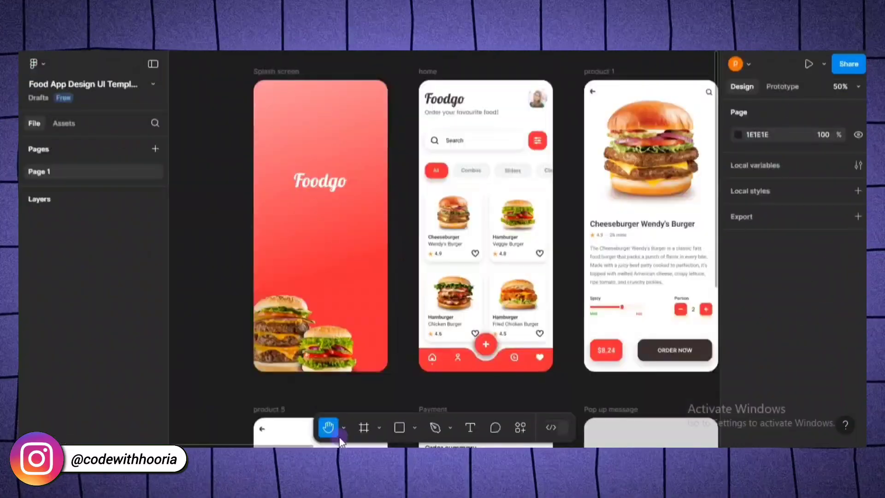
Change the Splash screen fill from a linear gradient to solid red E11524
key(v)
click(319, 180)
key(Escape)
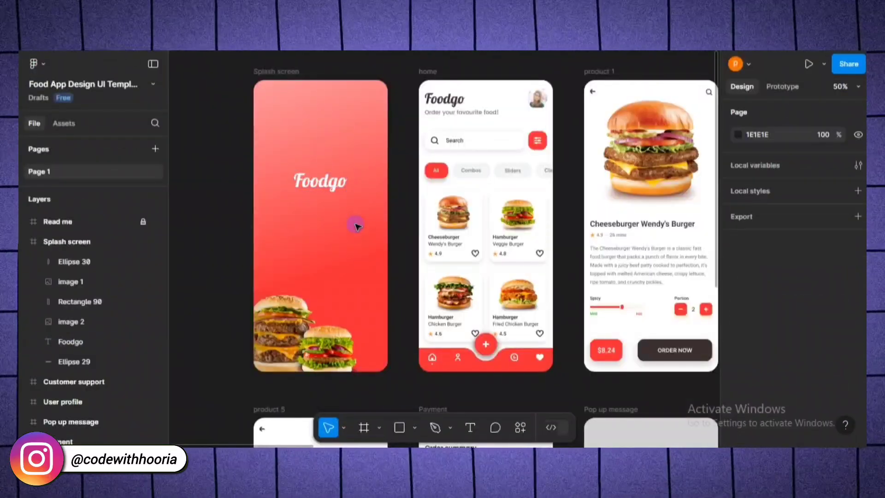
click(309, 132)
scroll(784, 276, down, 4)
click(738, 272)
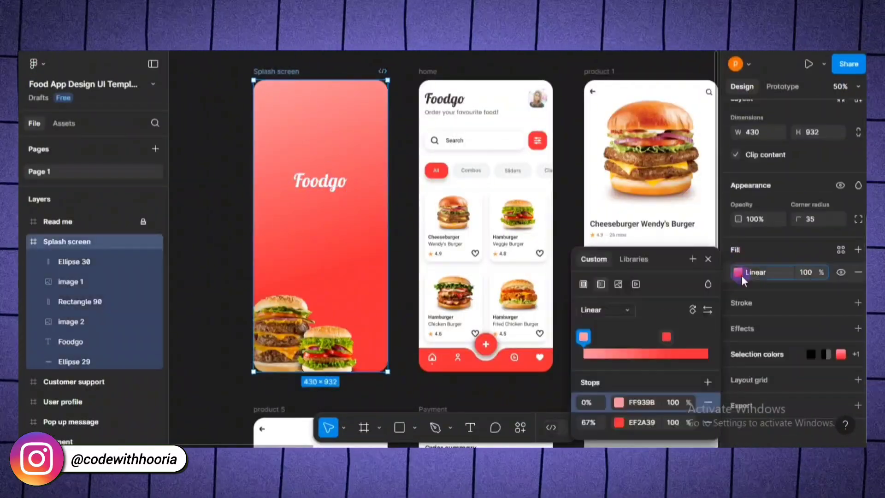
click(583, 284)
drag(679, 195, 707, 152)
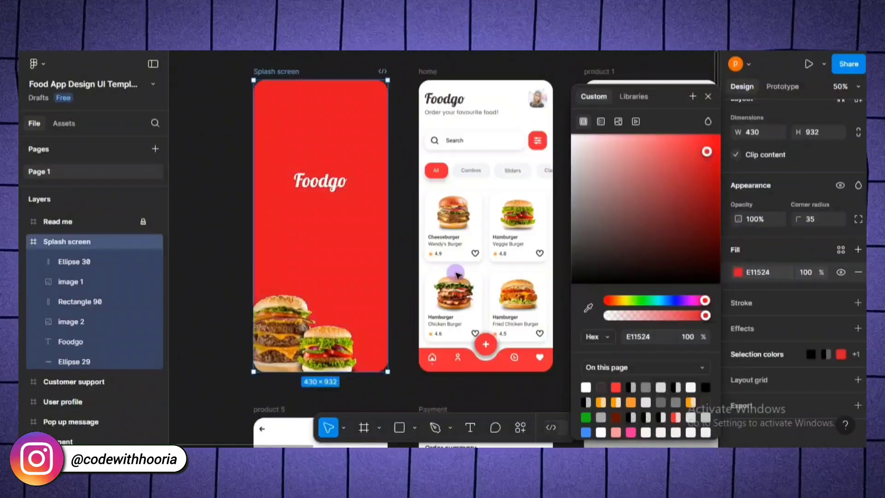
key(Escape)
key(Escape)
Change the Cheeseburger card's rating text from 4.9 to 5.0
key(shift+0)
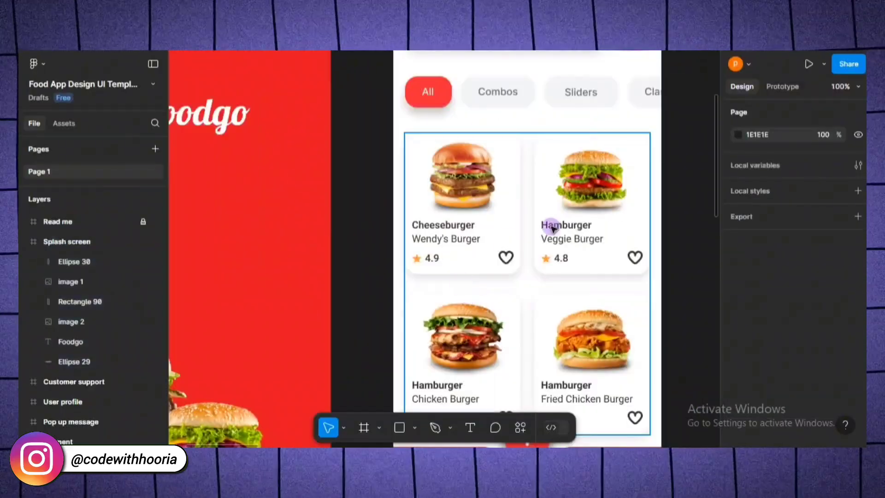
click(436, 266)
double_click(437, 263)
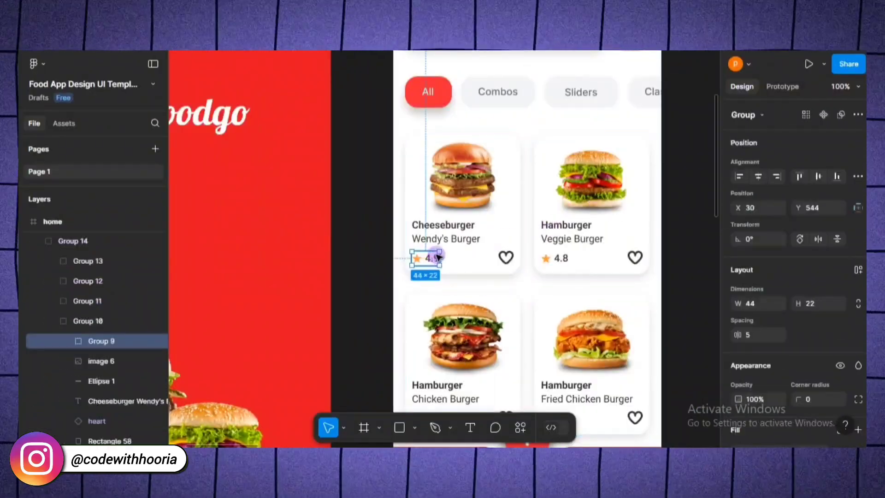
double_click(437, 261)
double_click(437, 261)
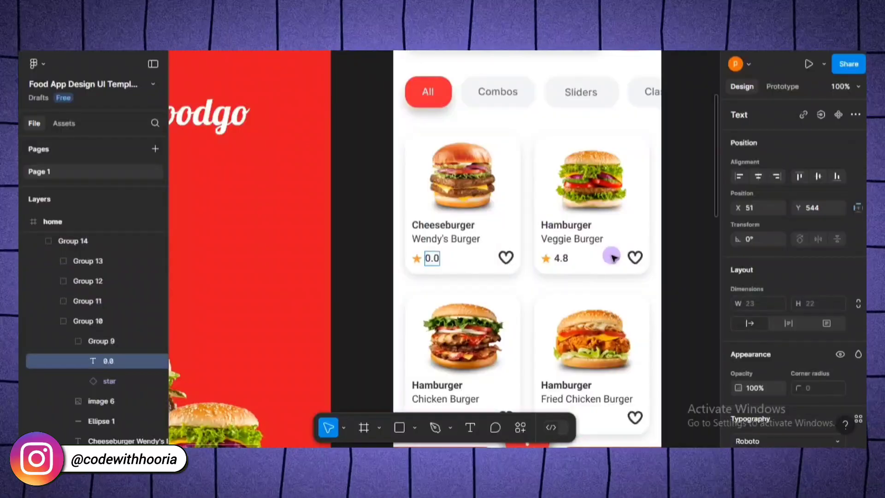
text(5.0)
click(363, 265)
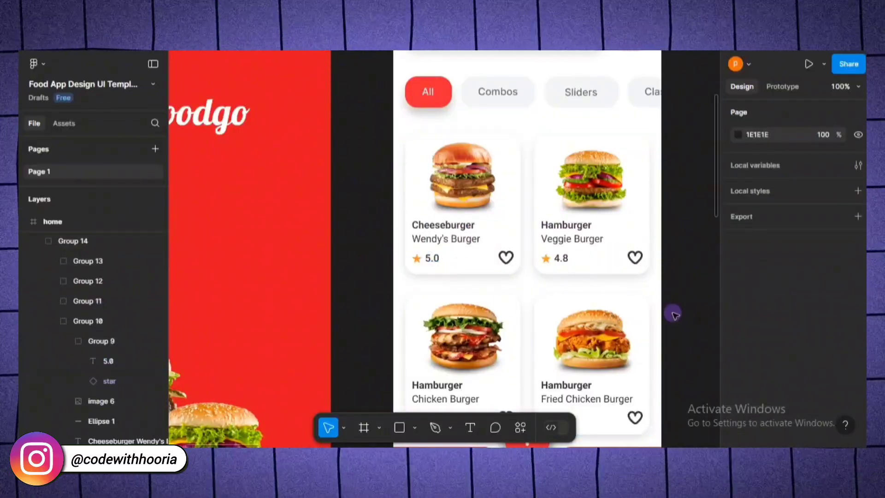
Zoom back out to 50% and pan the canvas with the Hand tool
key(ctrl+minus)
click(344, 428)
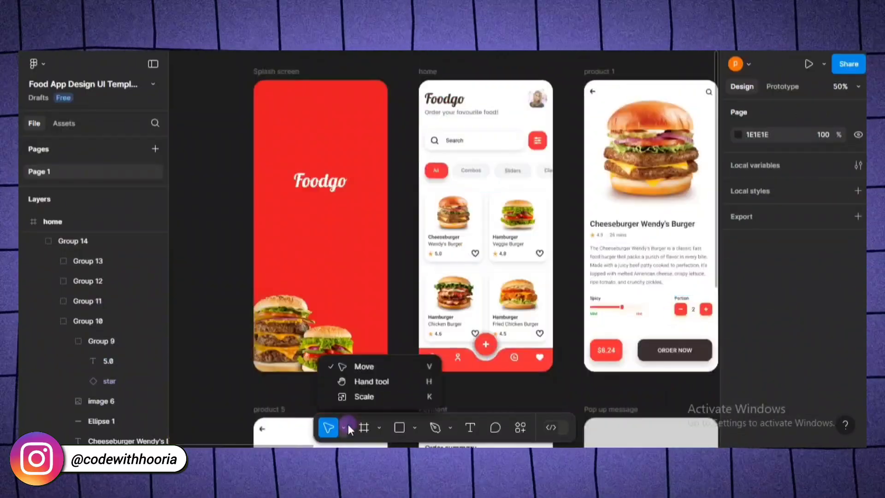
click(381, 382)
scroll(478, 227, right, 5)
scroll(478, 227, down, 5)
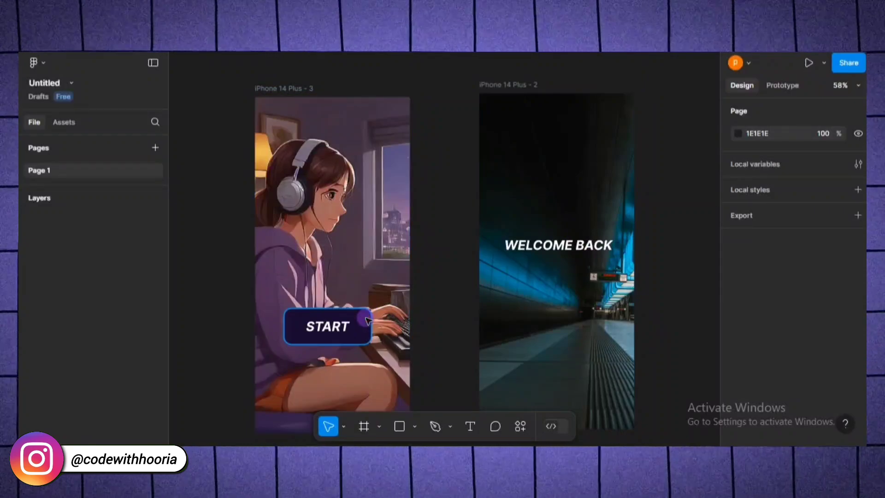
Link the START rectangle to iPhone 14 Plus - 2 with an instant On tap Navigate to
click(367, 321)
click(779, 85)
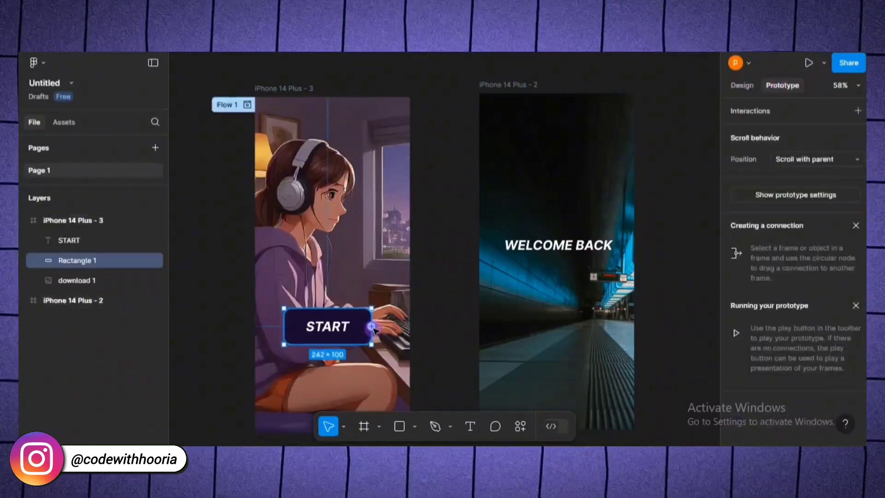
drag(373, 328, 479, 209)
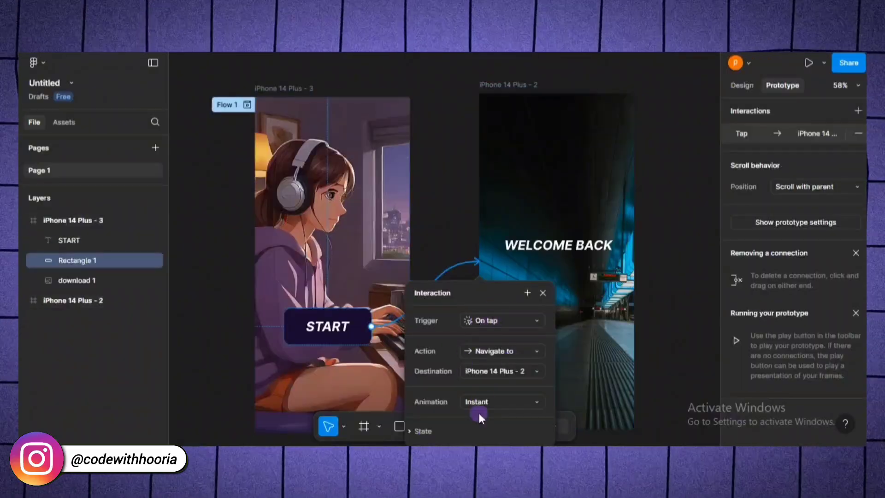
click(480, 415)
click(232, 106)
click(233, 105)
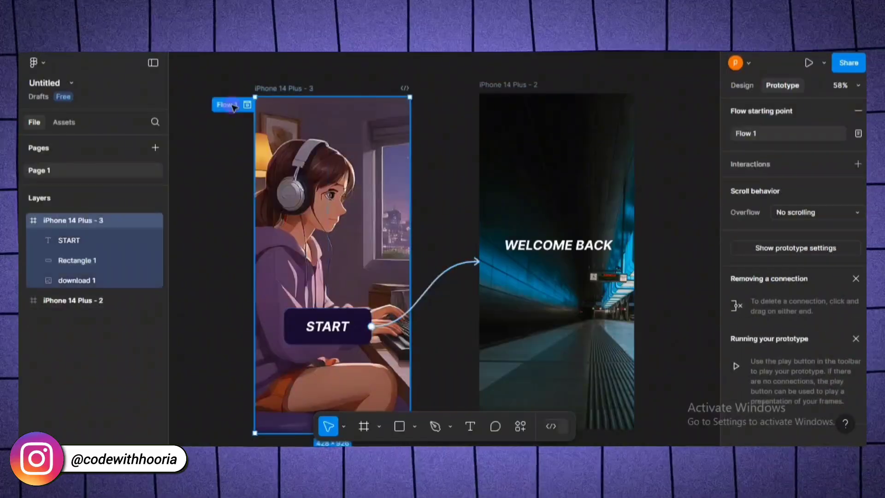
Play the prototype, tap START to reach WELCOME BACK, restart, and tap START again
click(247, 105)
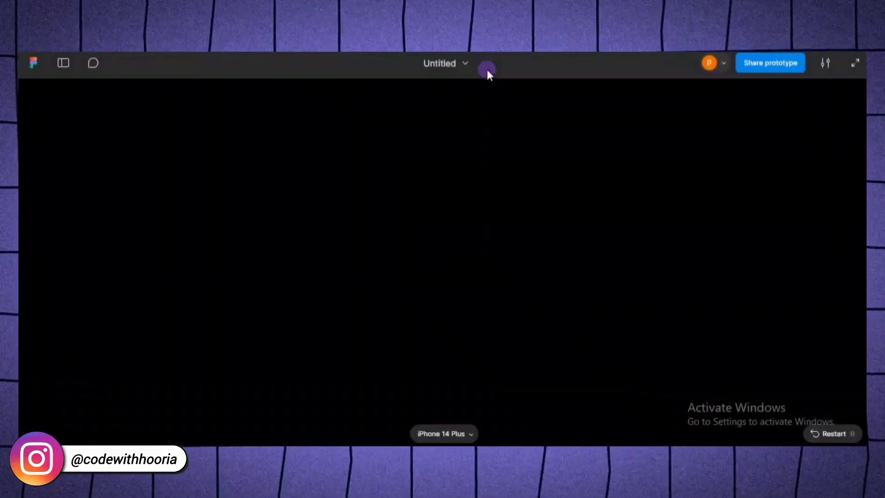
click(437, 300)
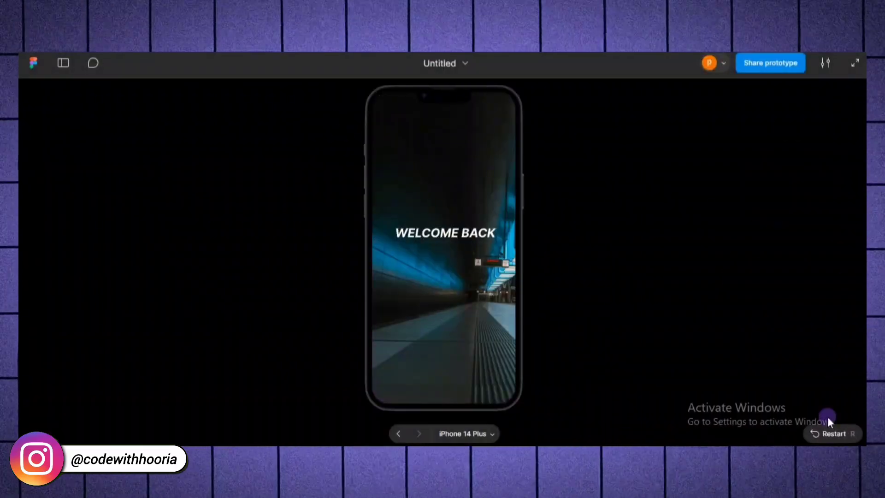
click(830, 430)
click(438, 304)
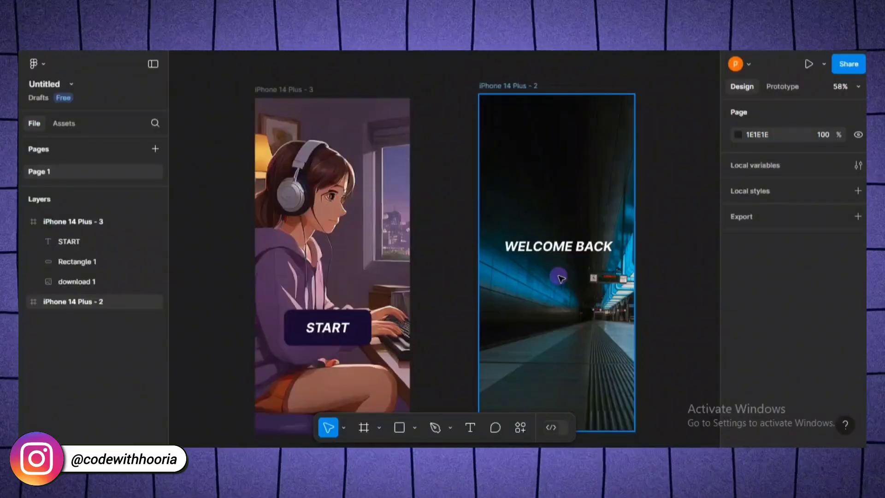
Keep sharing access at Anyone can view, copy the share link, and select iPhone 14 Plus - 3
click(849, 63)
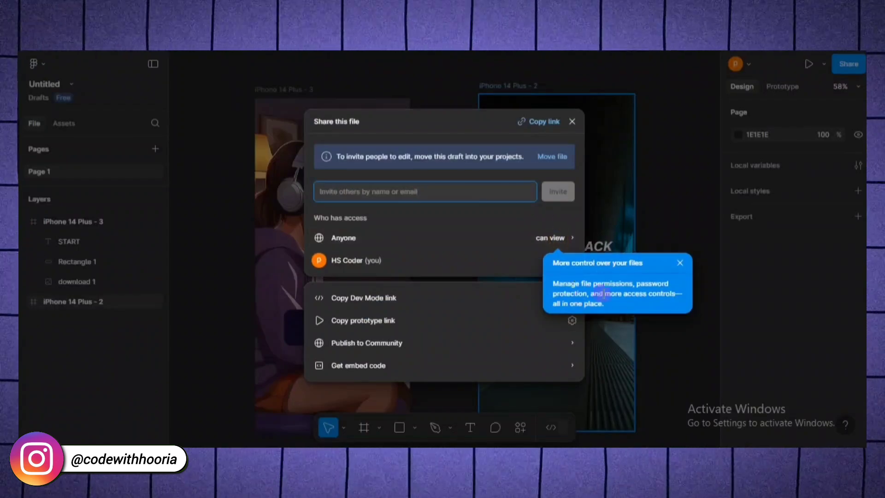
click(556, 240)
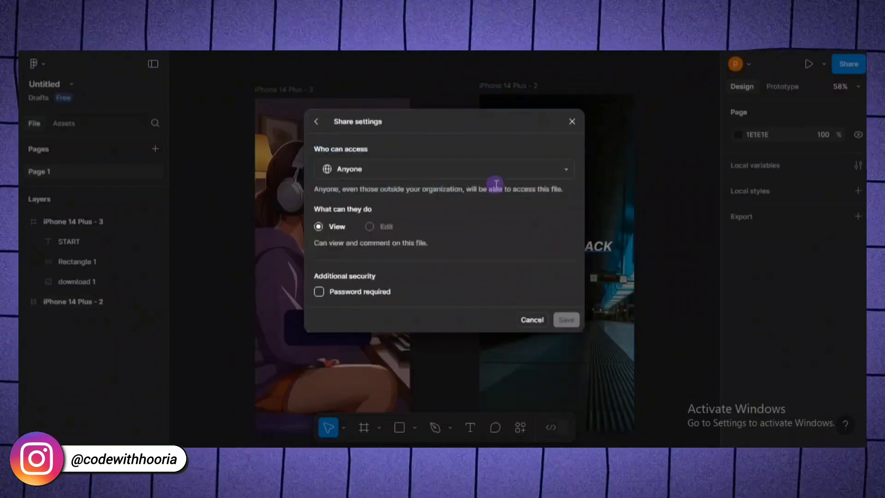
click(479, 175)
click(476, 220)
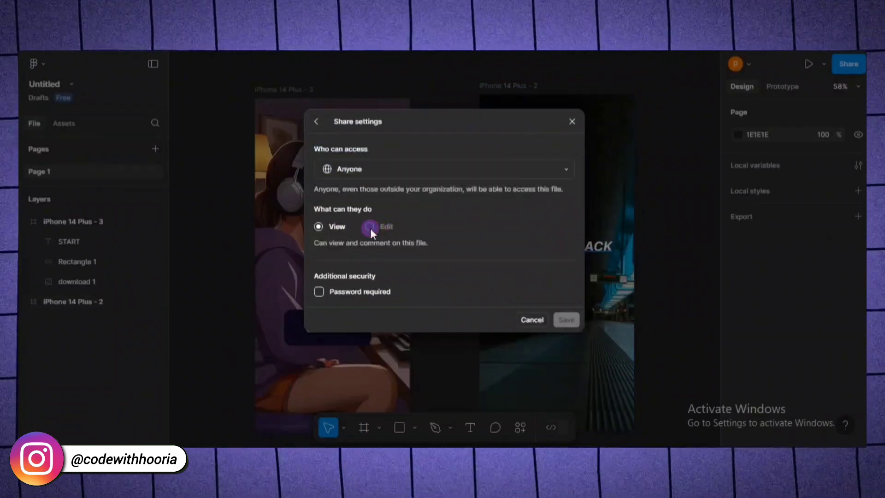
click(316, 121)
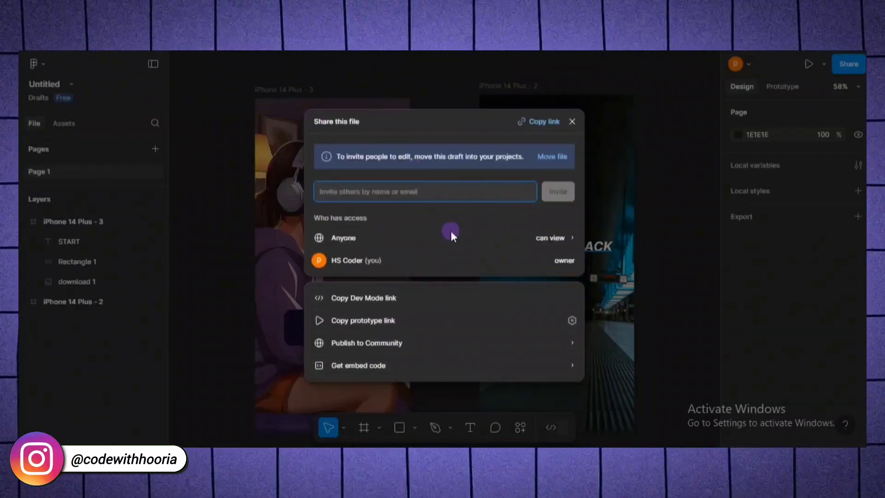
click(543, 123)
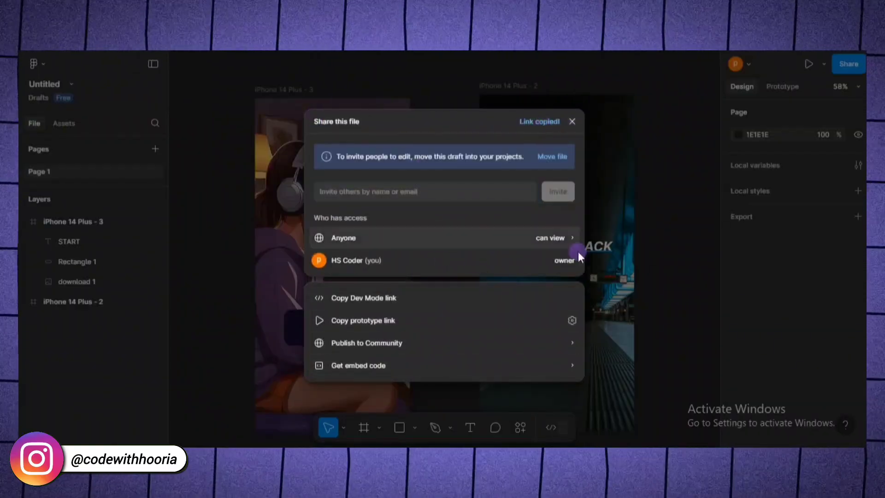
click(572, 121)
click(287, 91)
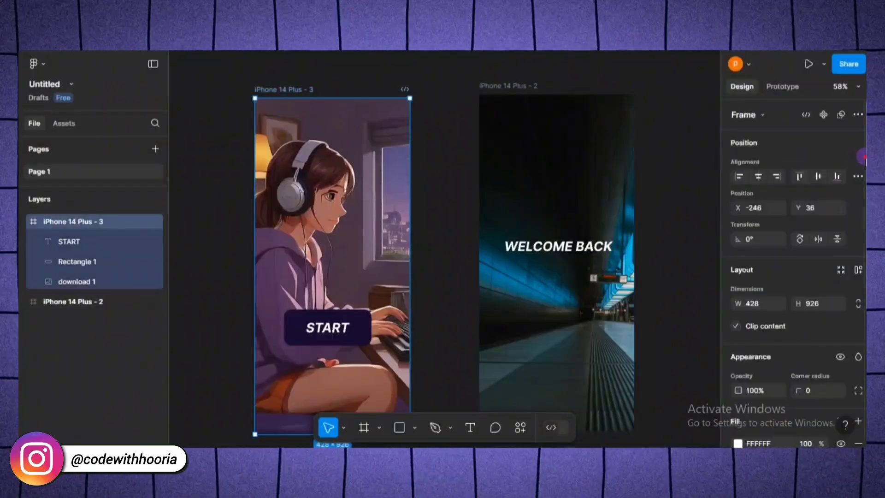
Add a 1x PNG export setting to iPhone 14 Plus - 3 and export it
scroll(863, 157, down, 5)
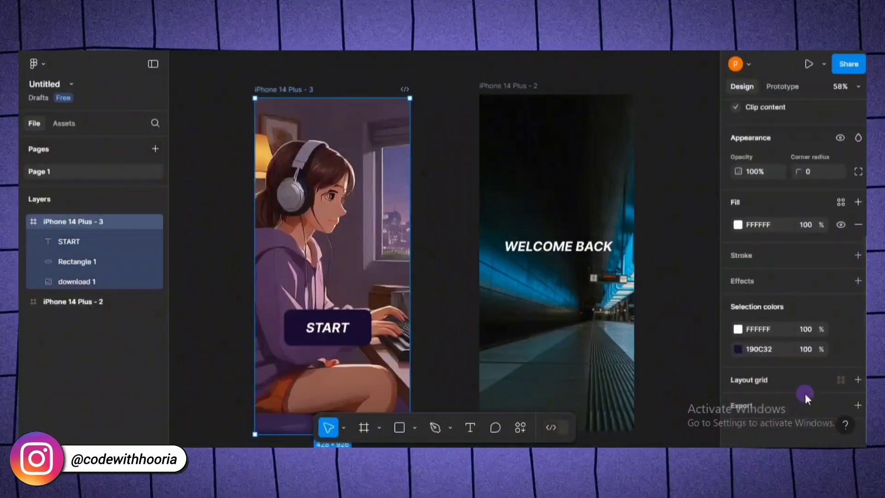
click(858, 405)
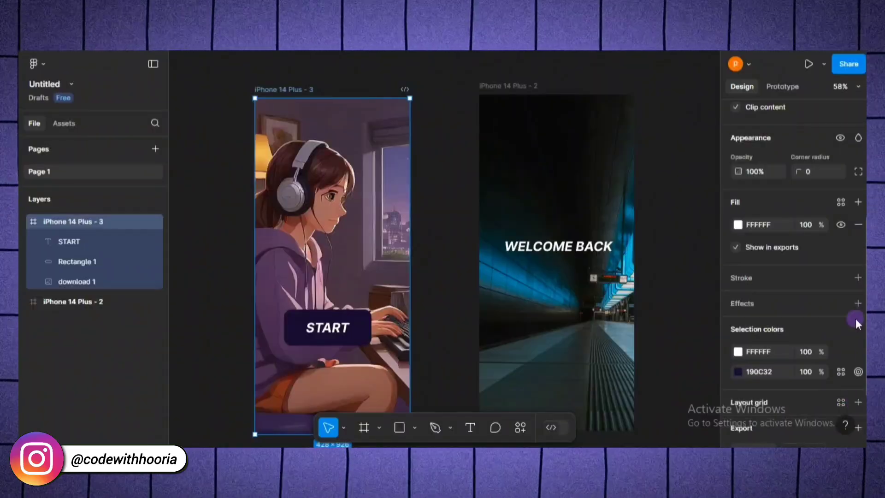
scroll(863, 318, down, 3)
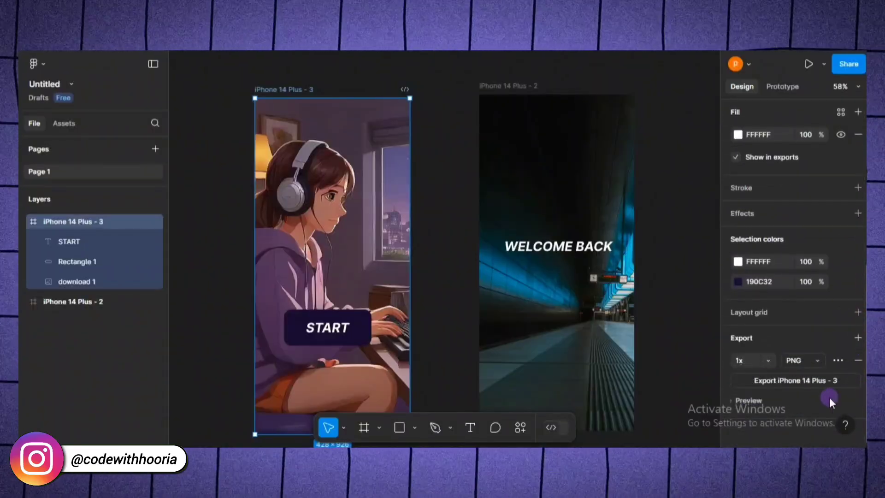
click(819, 359)
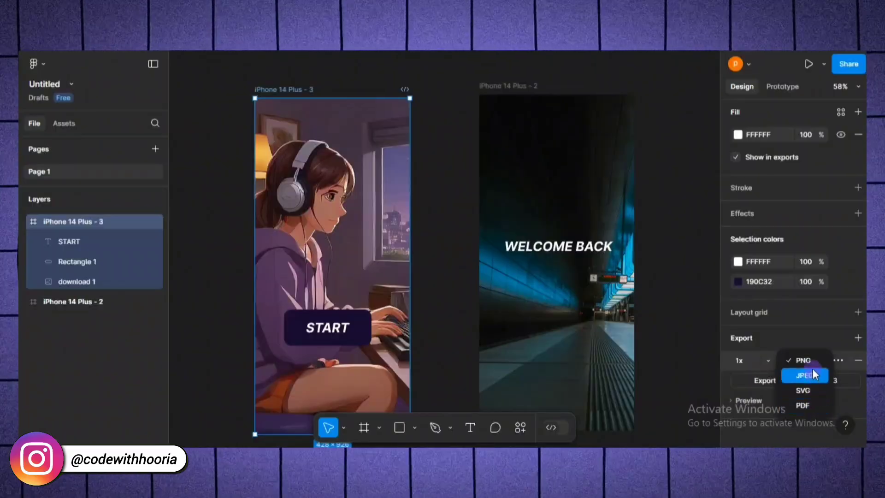
click(807, 424)
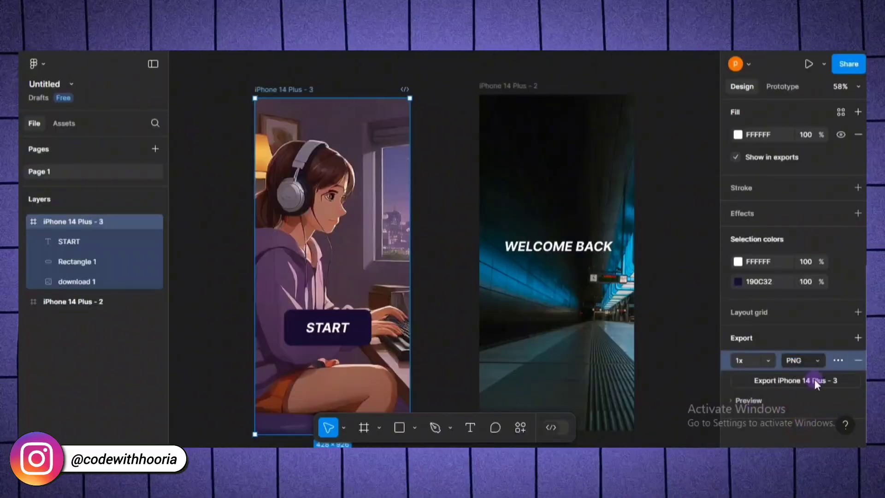
click(779, 383)
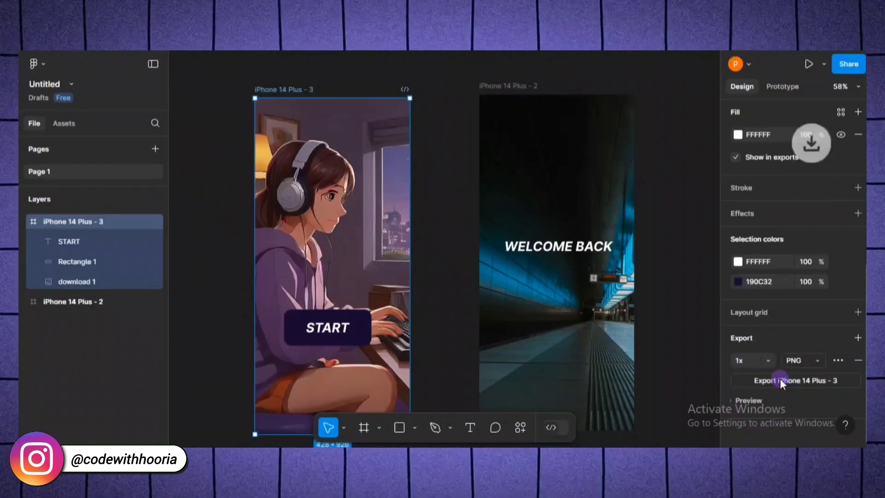